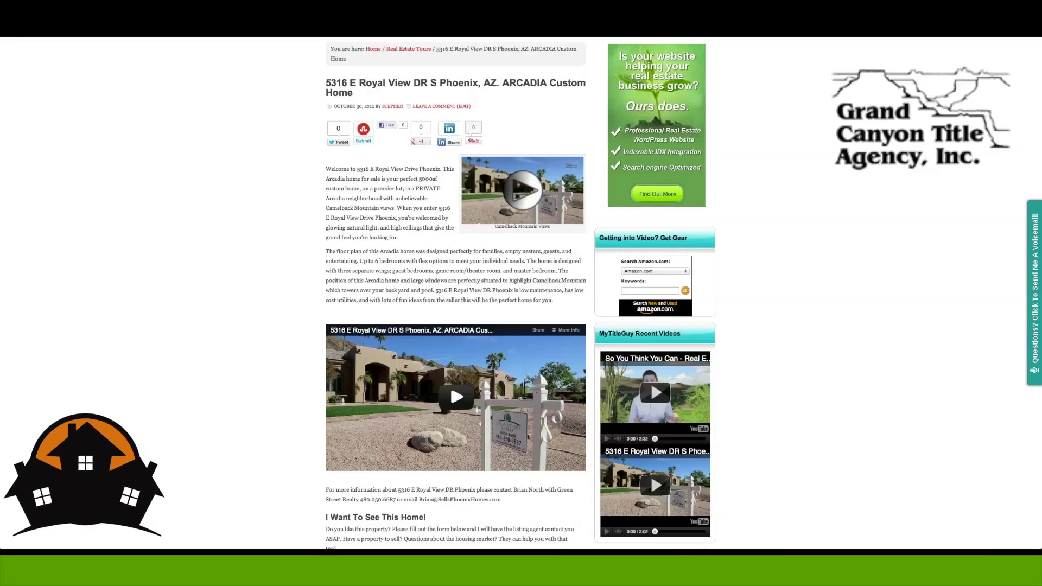
Scroll up and down the Real Estate Marketing page to review its content
scroll(405, 277, up, 2)
scroll(405, 277, up, 1)
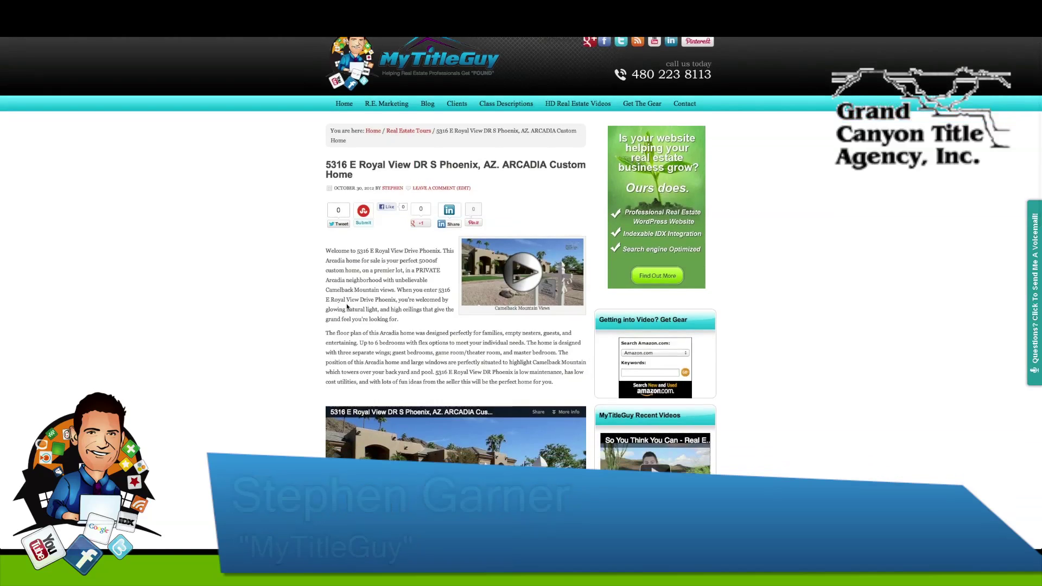
scroll(310, 298, down, 3)
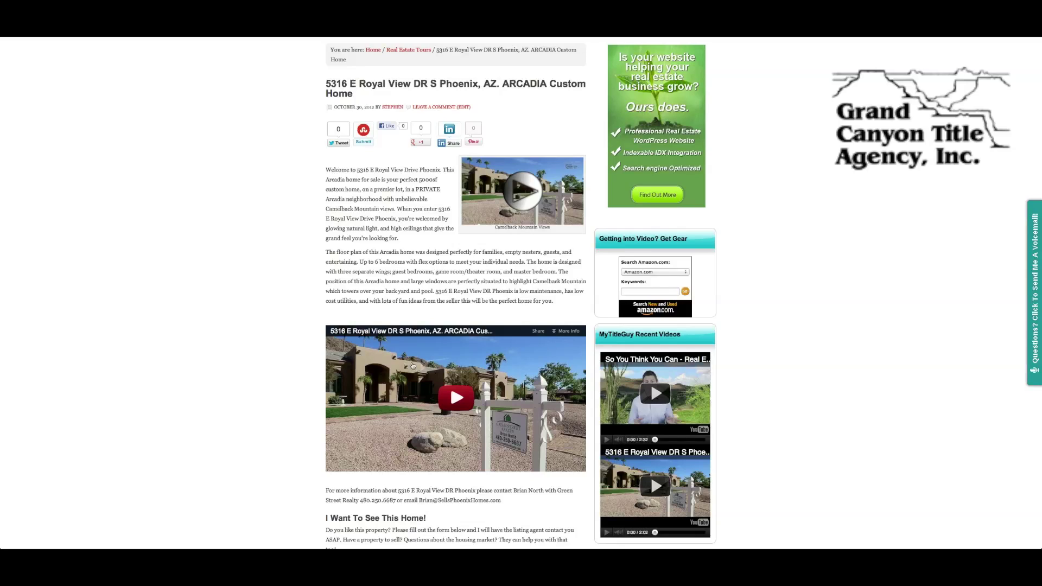
scroll(396, 248, up, 2)
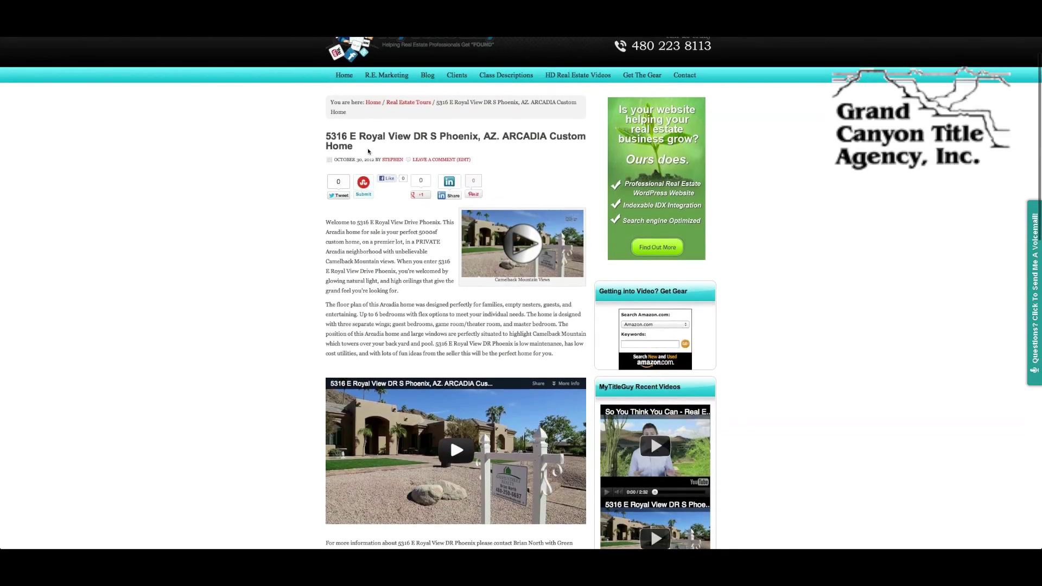
scroll(343, 282, down, 2)
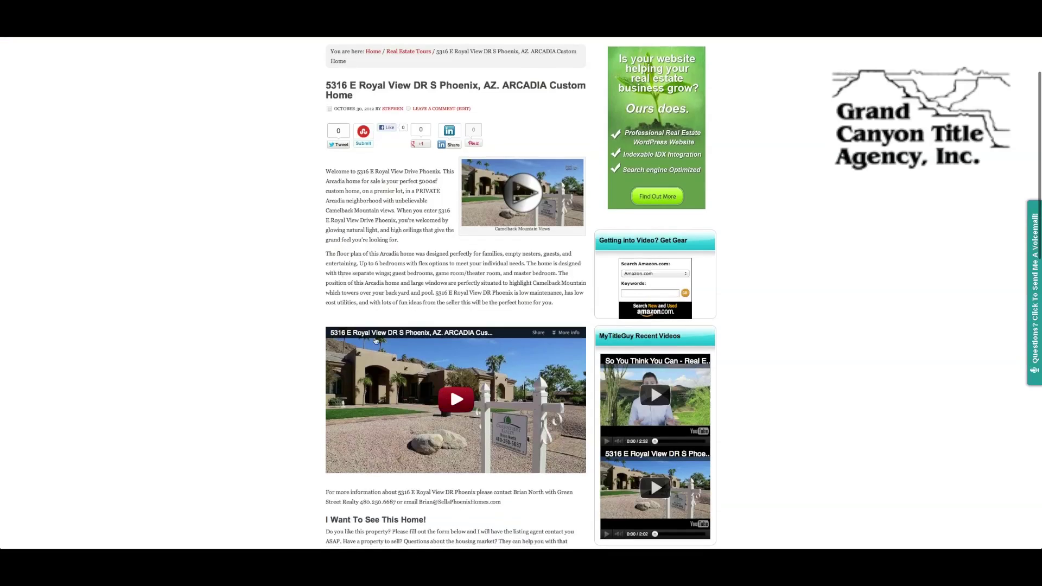
scroll(367, 355, down, 4)
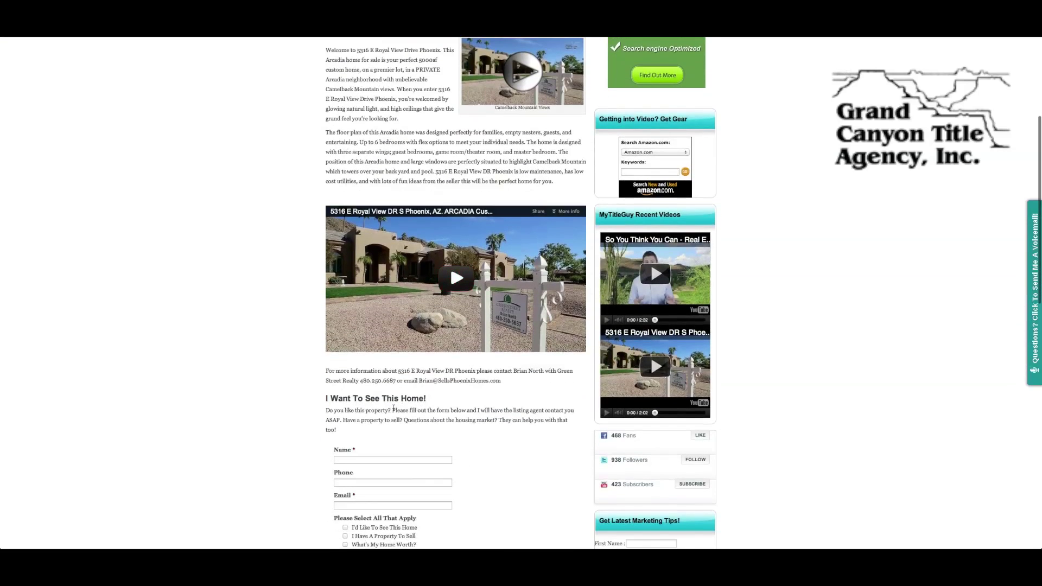
scroll(394, 408, down, 1)
scroll(394, 409, up, 2)
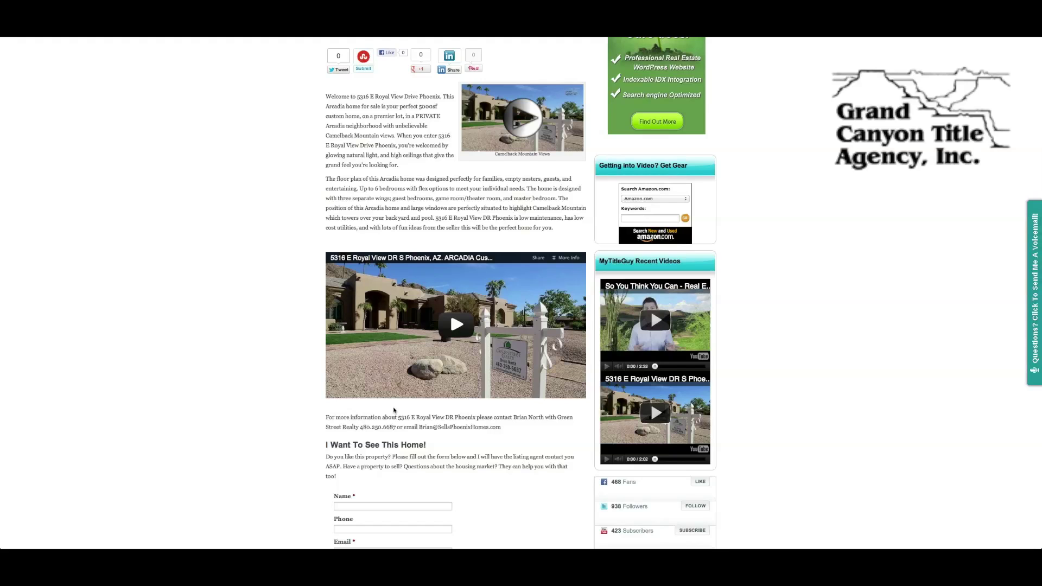
scroll(394, 411, up, 5)
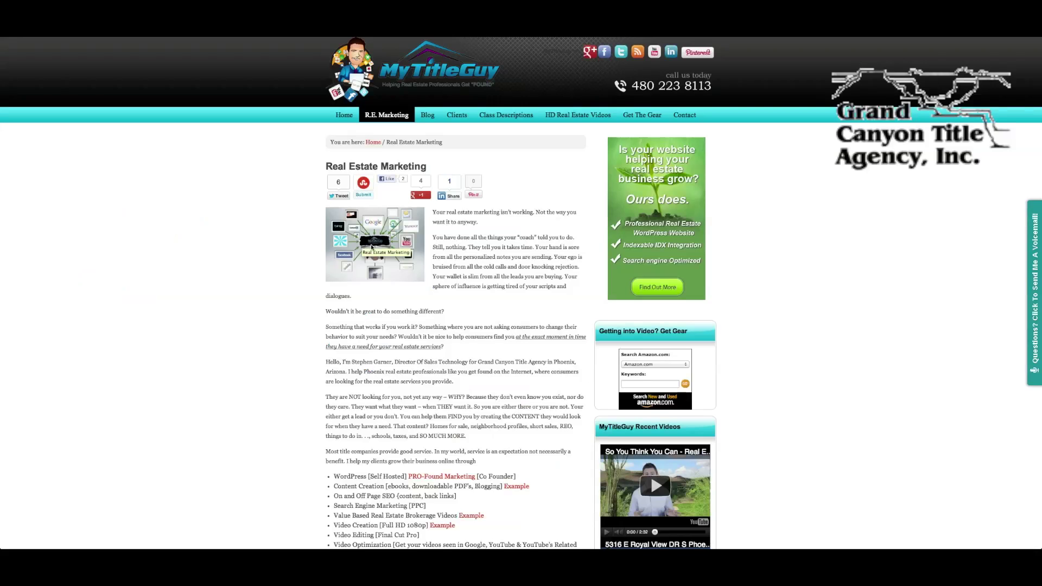
Finish looking over the page and bring the WordPress admin Dashboard window to the front
scroll(529, 289, down, 5)
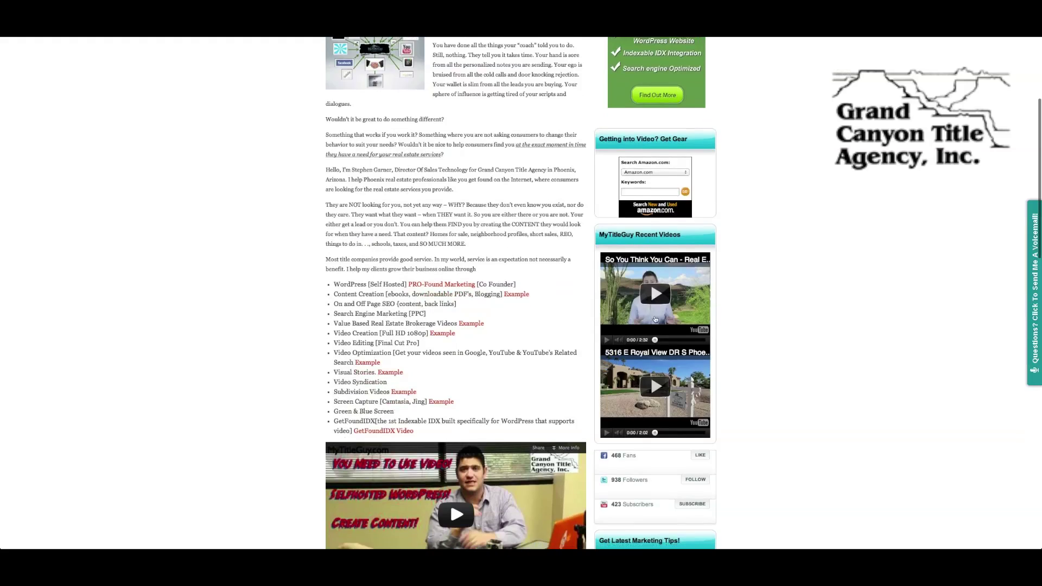
scroll(534, 270, up, 5)
scroll(454, 190, down, 5)
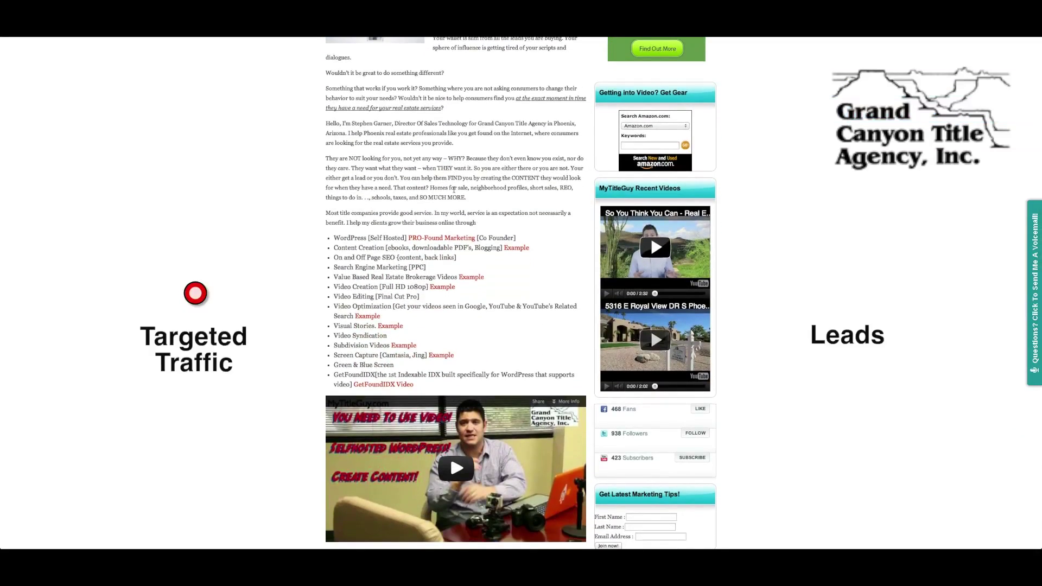
scroll(454, 190, up, 4)
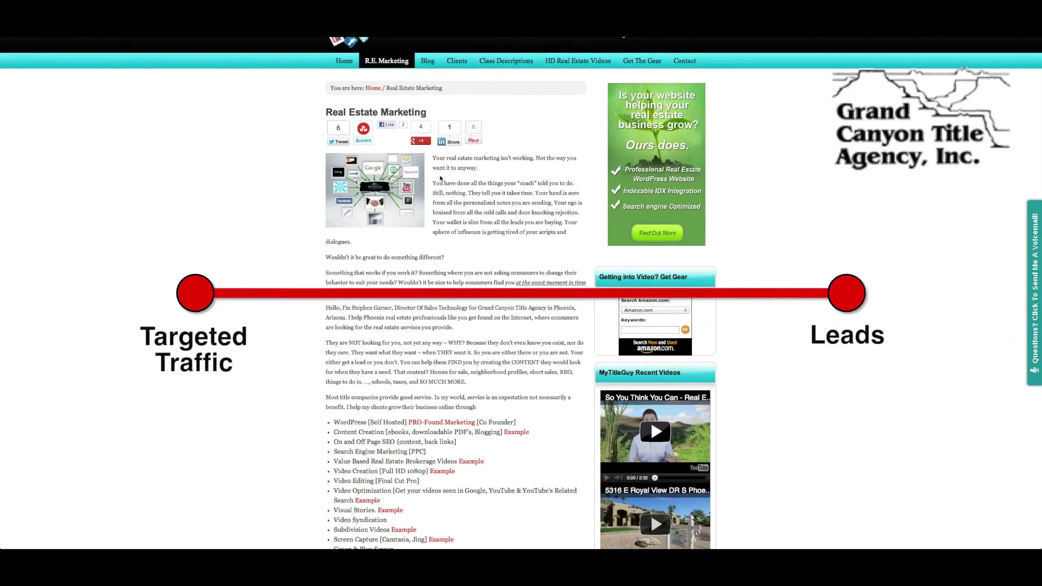
scroll(441, 179, up, 2)
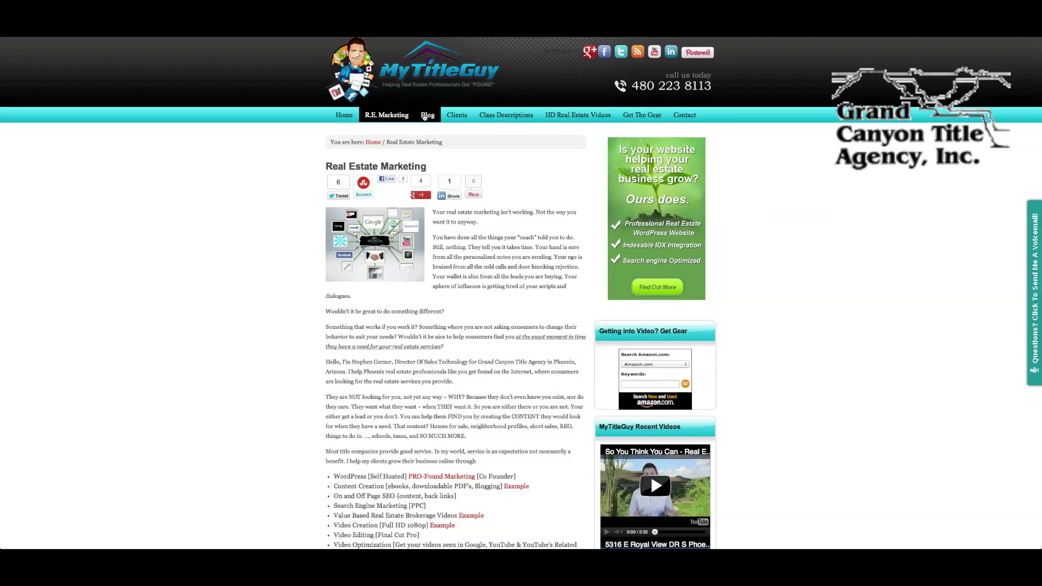
key(ctrl+Up)
click(275, 239)
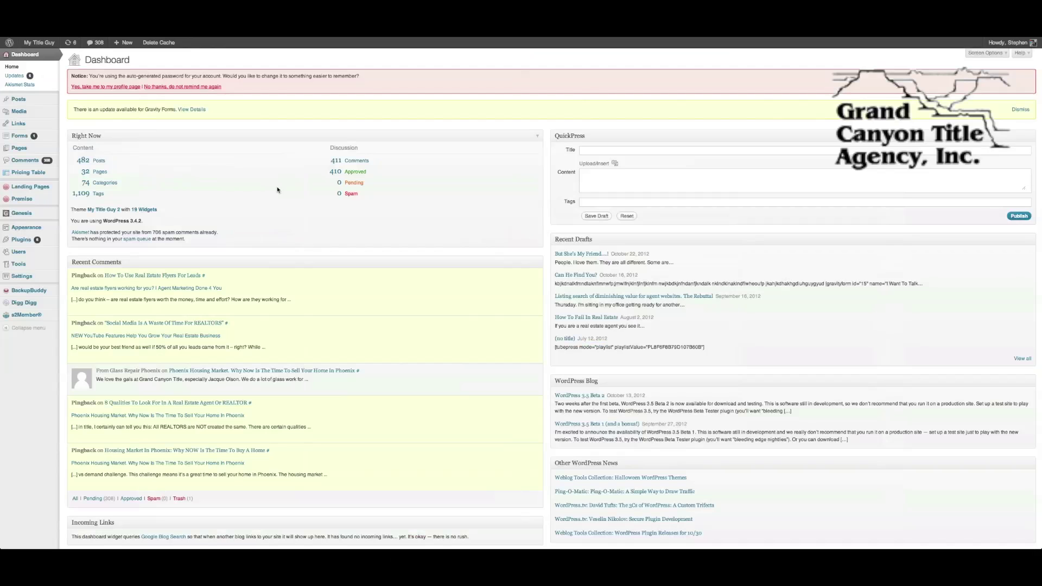
mouse_move(55, 100)
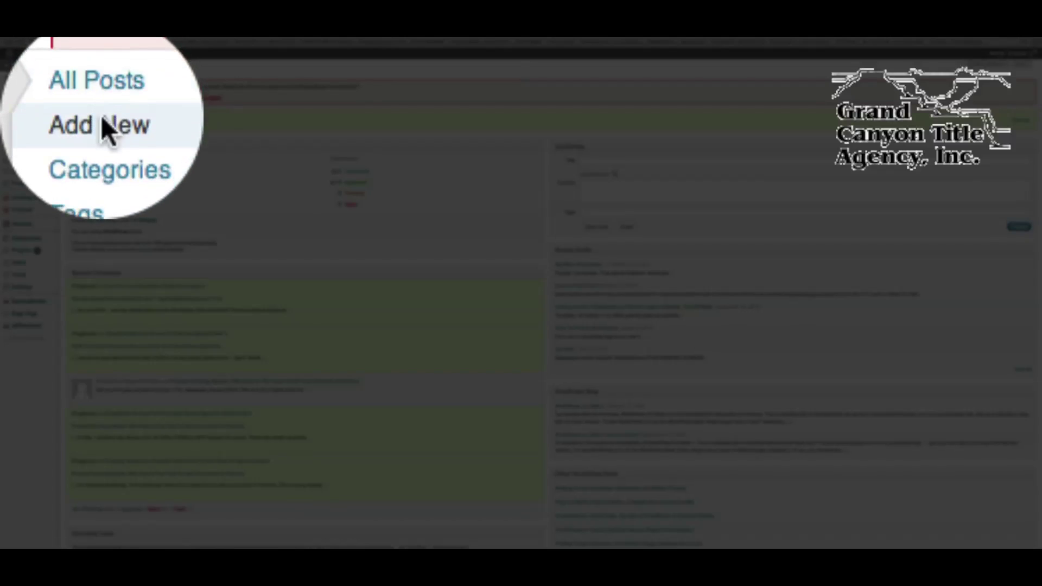
click(103, 123)
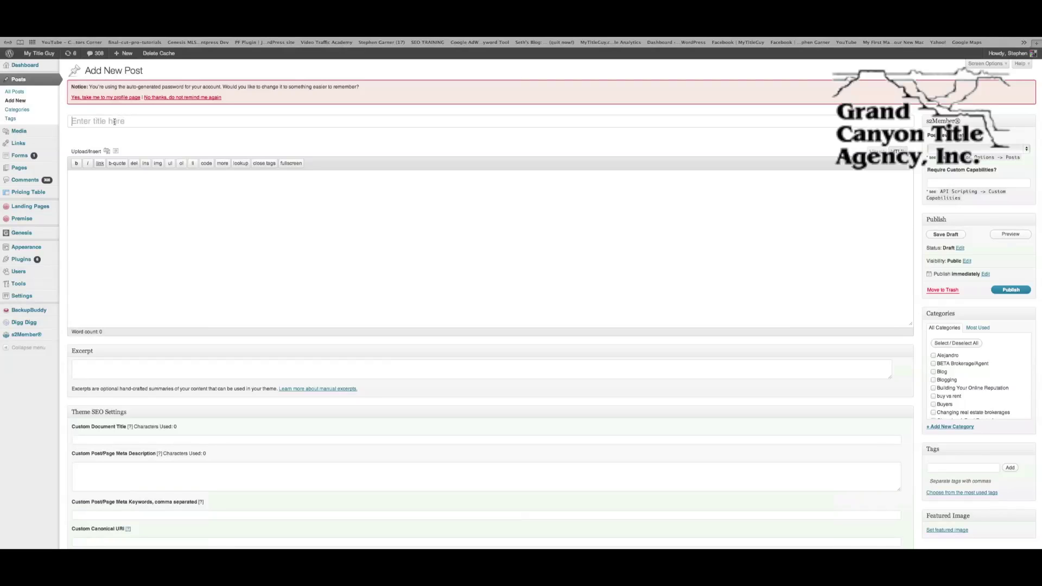
key(ctrl+Up)
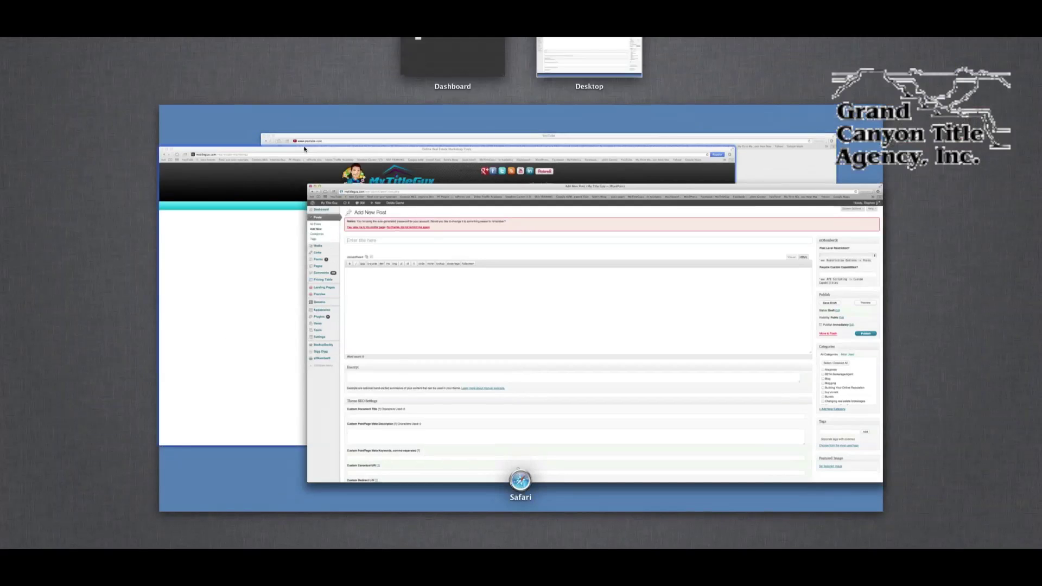
click(197, 237)
scroll(254, 229, down, 1)
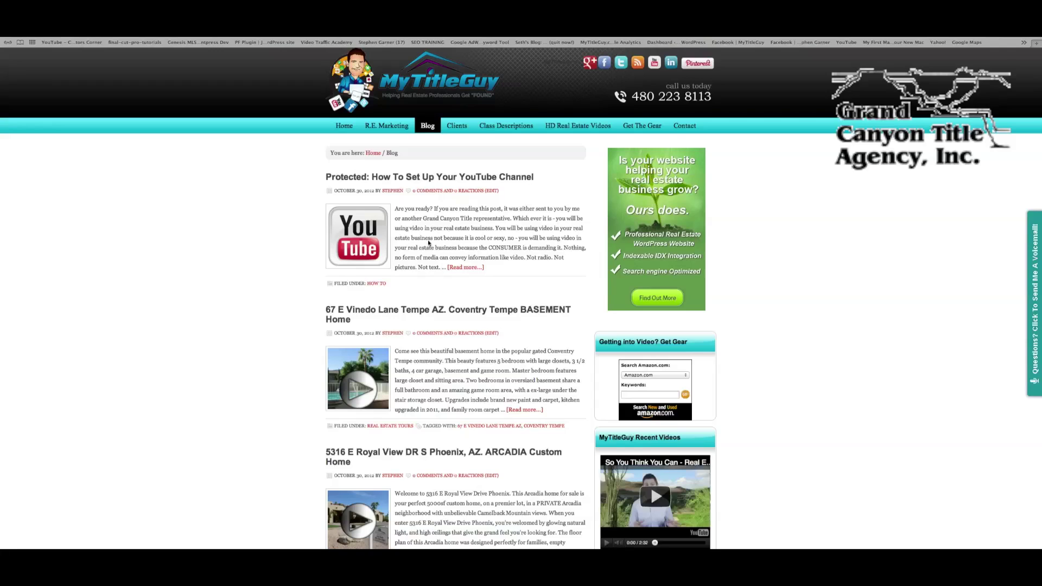
scroll(417, 394, down, 3)
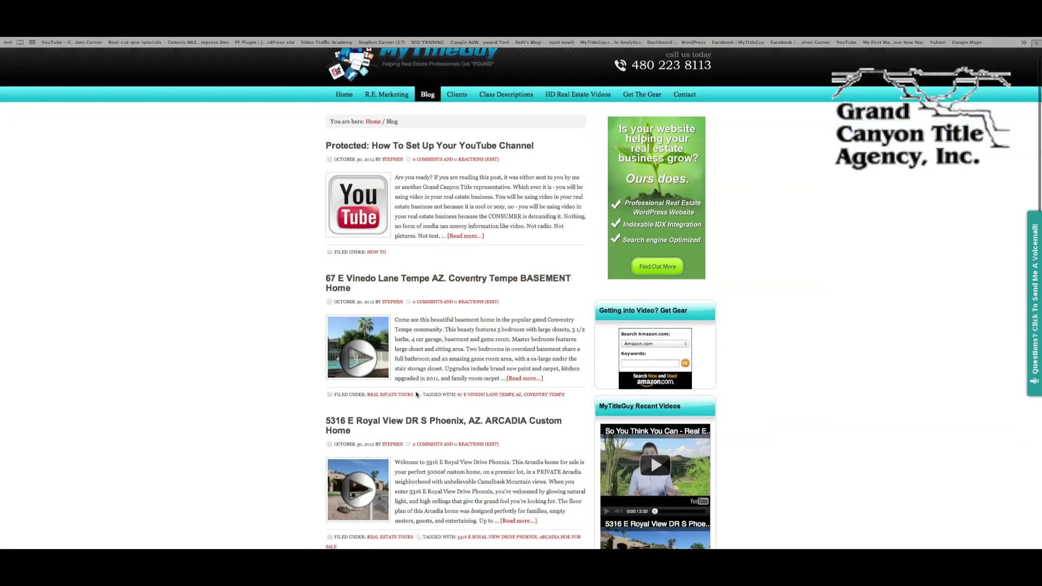
click(411, 420)
scroll(326, 248, down, 3)
key(ctrl+Up)
click(265, 145)
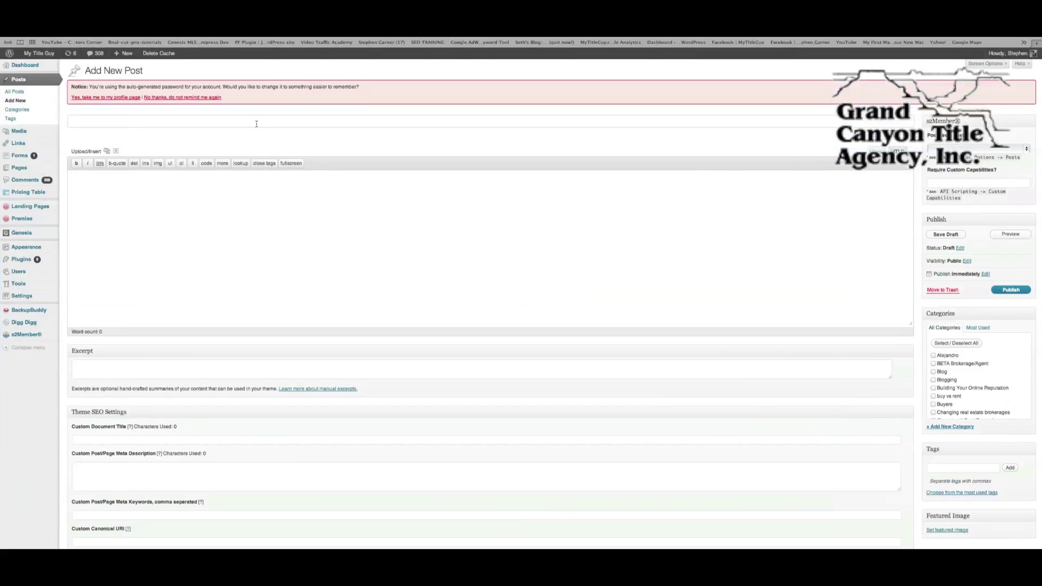
text(Cam)
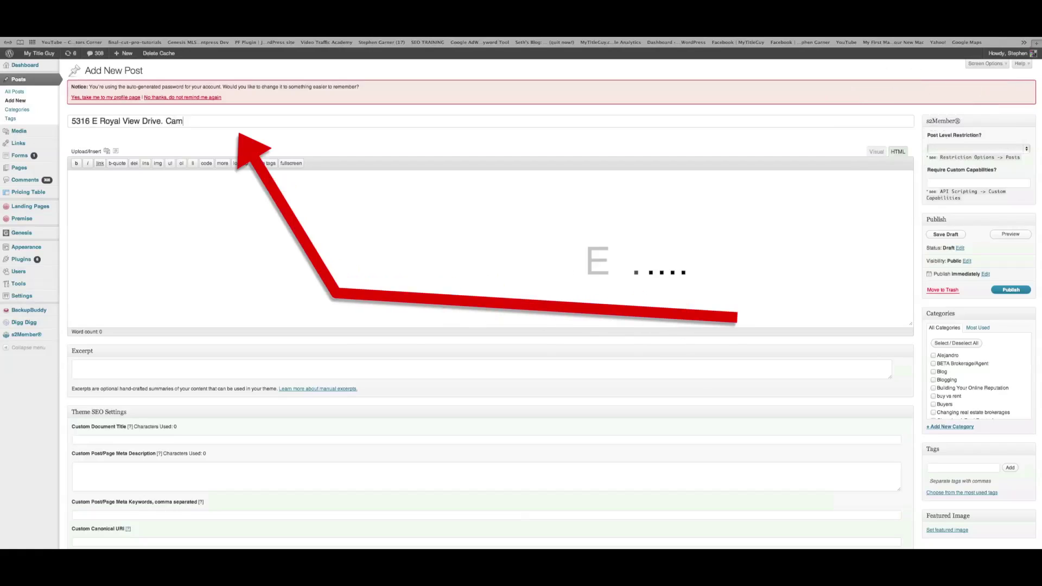
text(elbac)
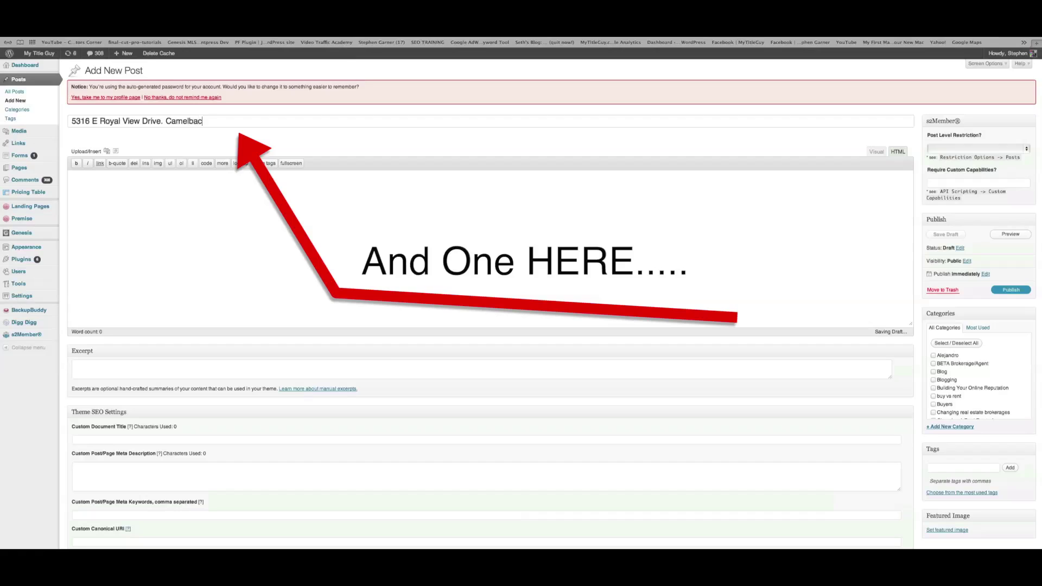
text(k Mountain )
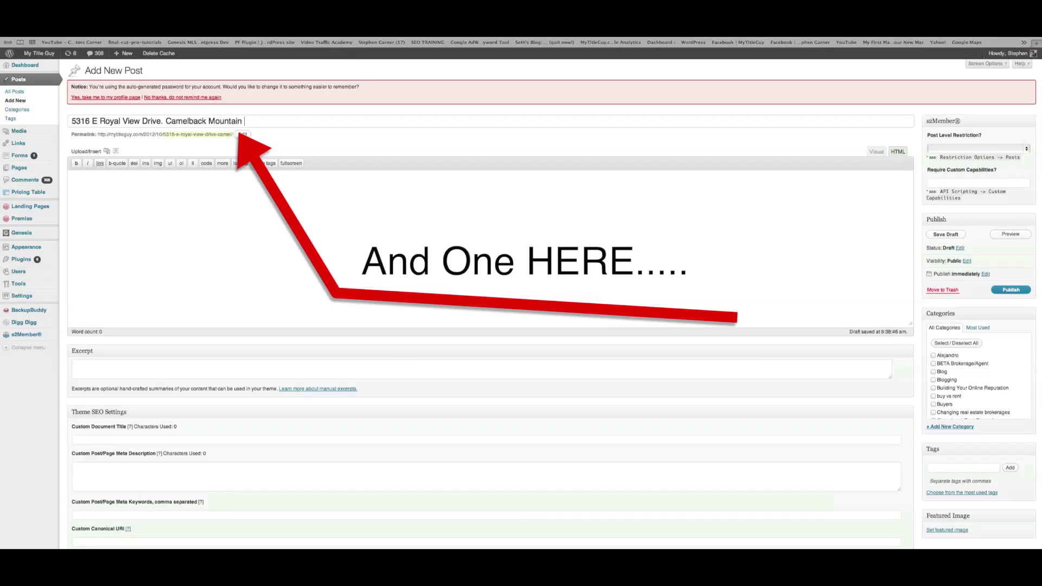
text(Views!)
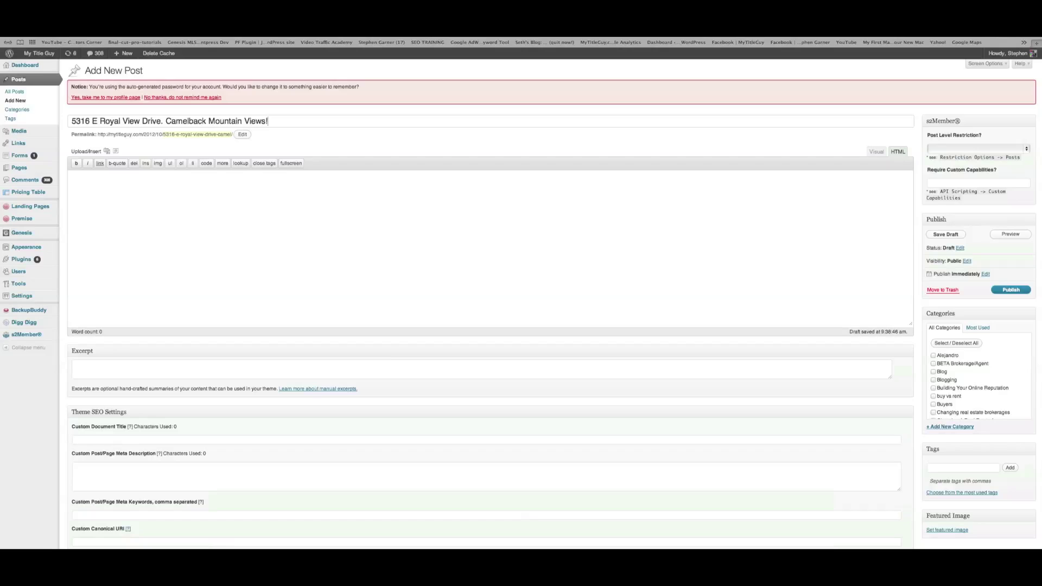
Copy the listing's two description paragraphs from the site and paste them into the post body
key(ctrl+Up)
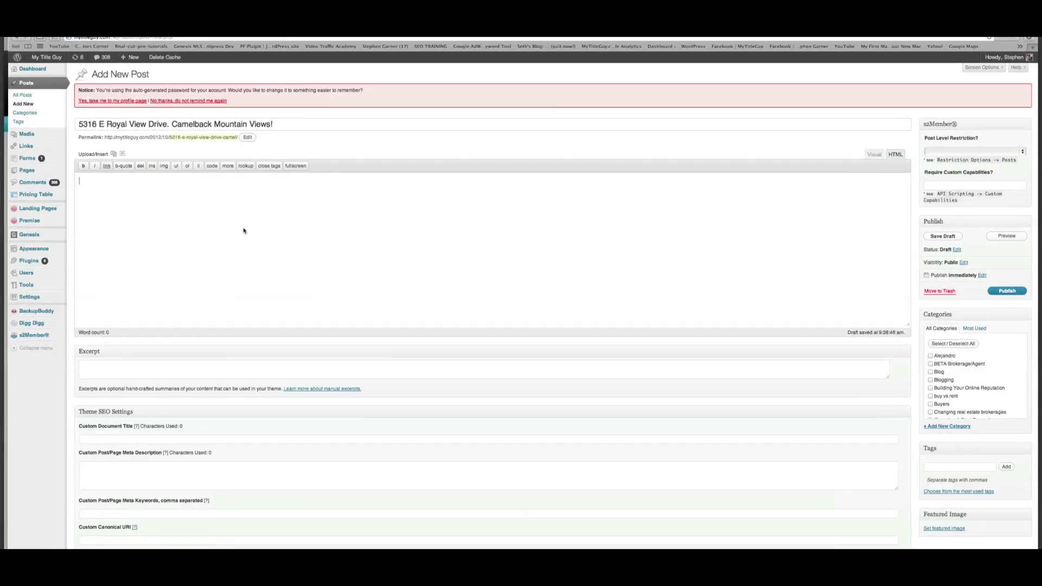
click(281, 312)
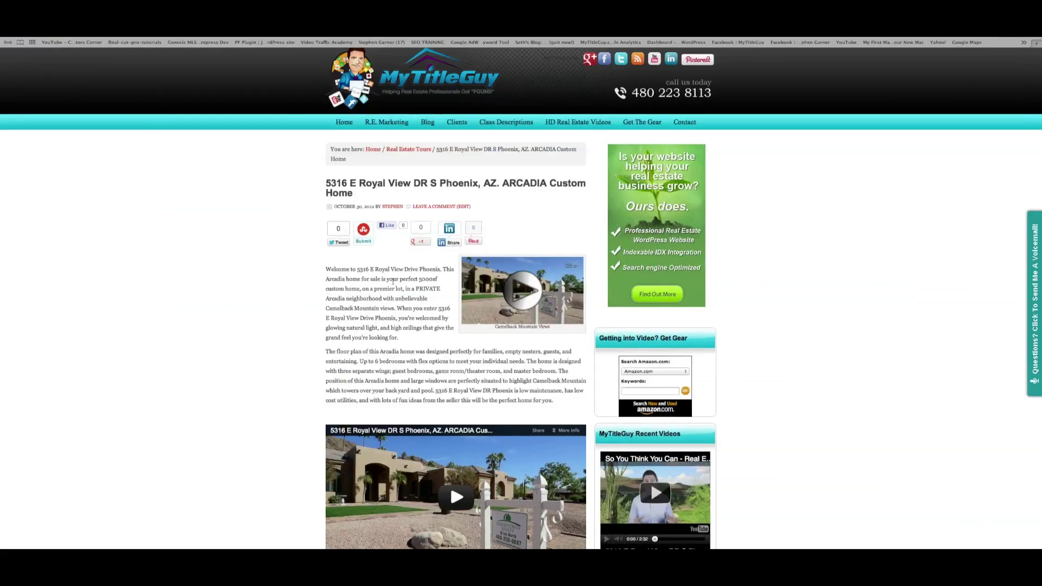
drag(326, 269, 428, 406)
key(super+c)
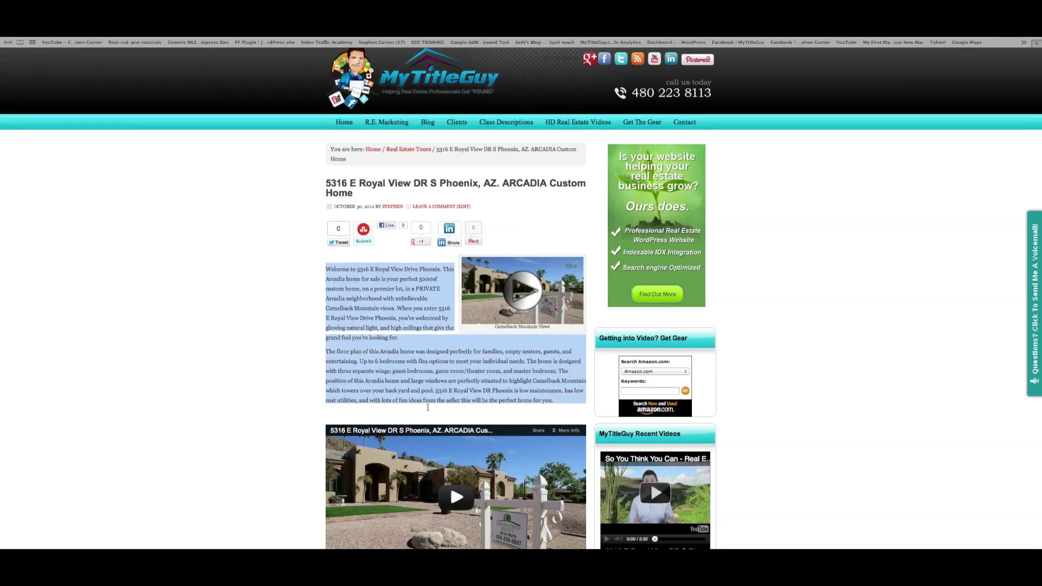
key(ctrl+Up)
click(284, 303)
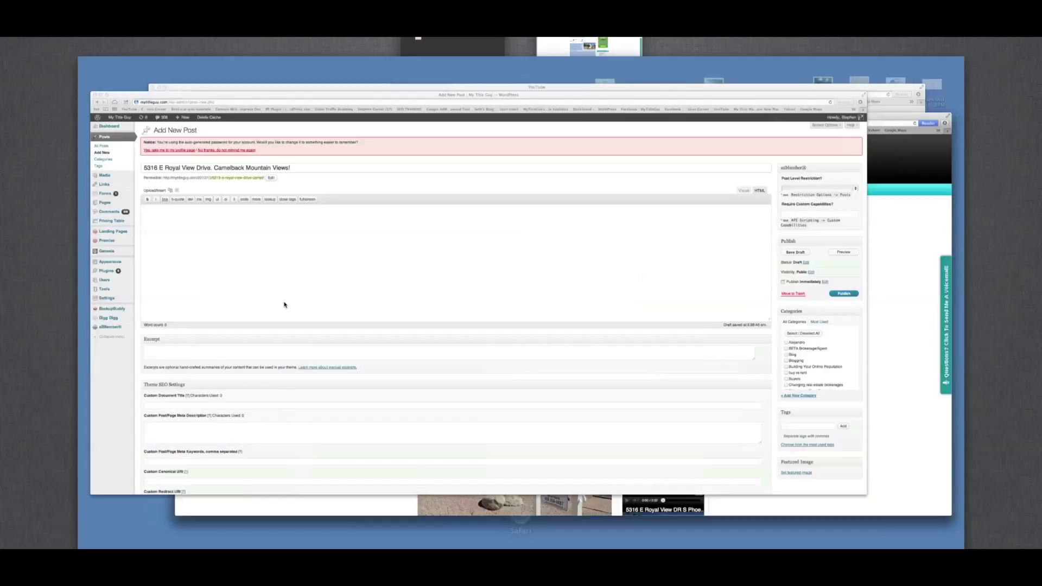
key(super+v)
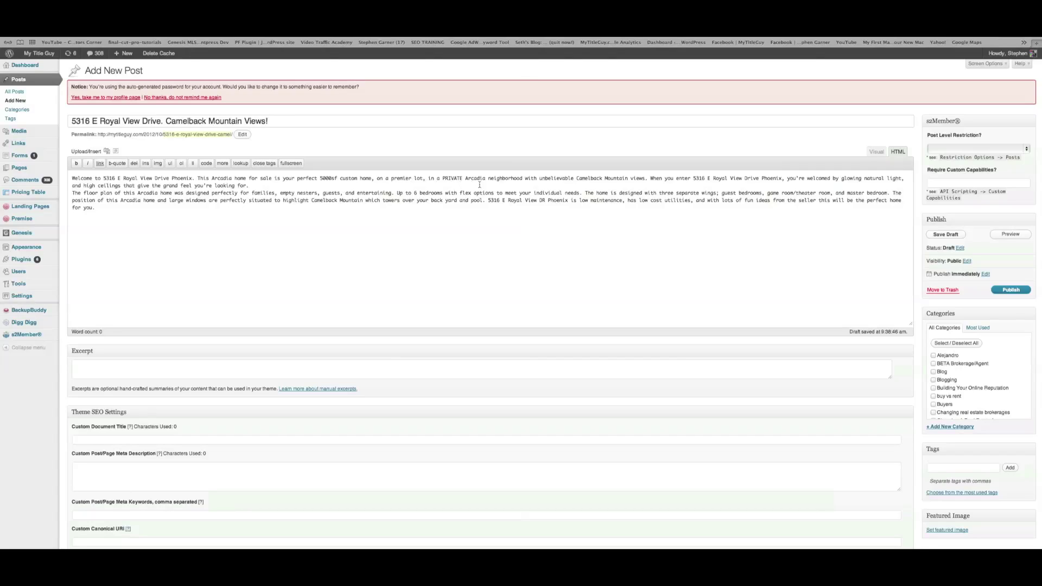
Add a new line after the pasted Arcadia description and let the draft autosave
key(Return)
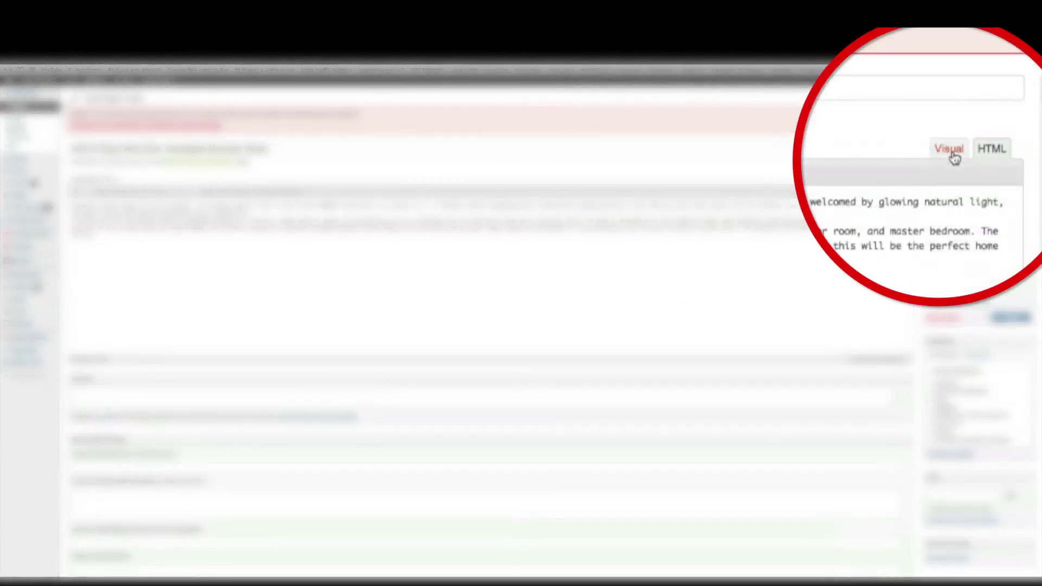
In the Visual view, type a line of random filler text below the description
click(954, 157)
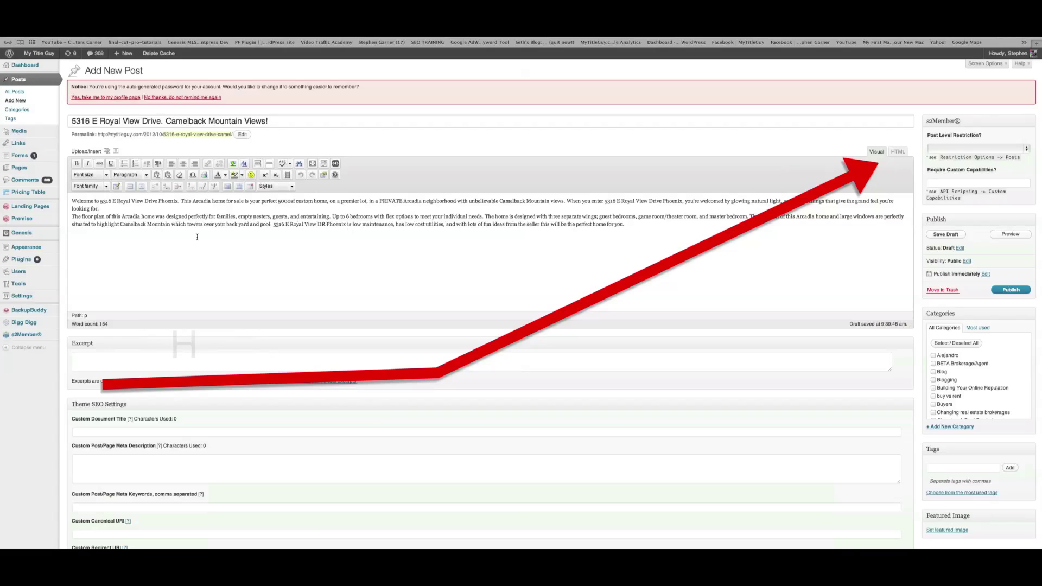
scroll(197, 236, down, 1)
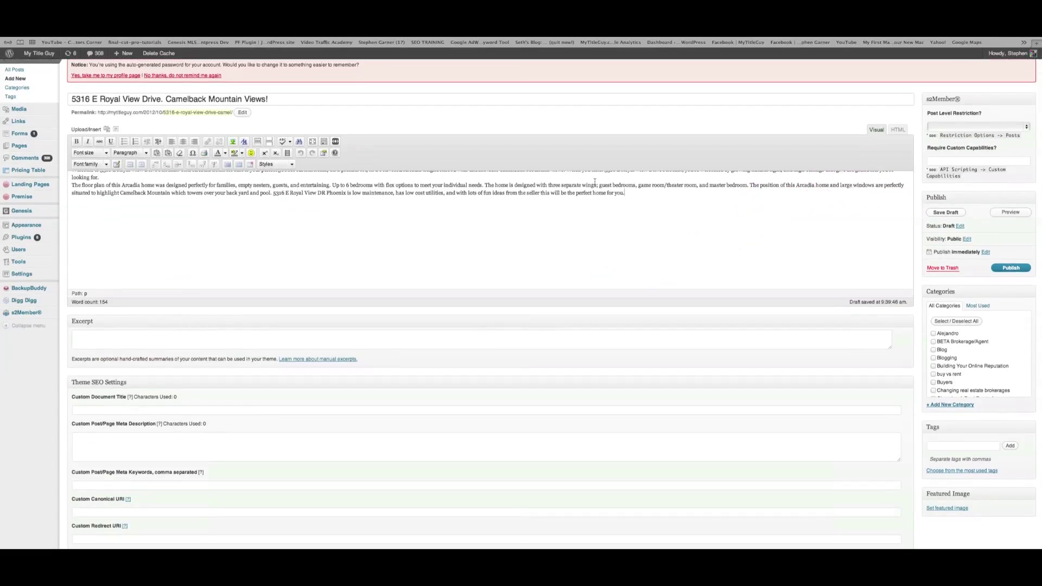
text(bhajvdjhvjhvajhgvdhgvhgavhgvdhgvajhbdhmbakmbkjdb,man m,)
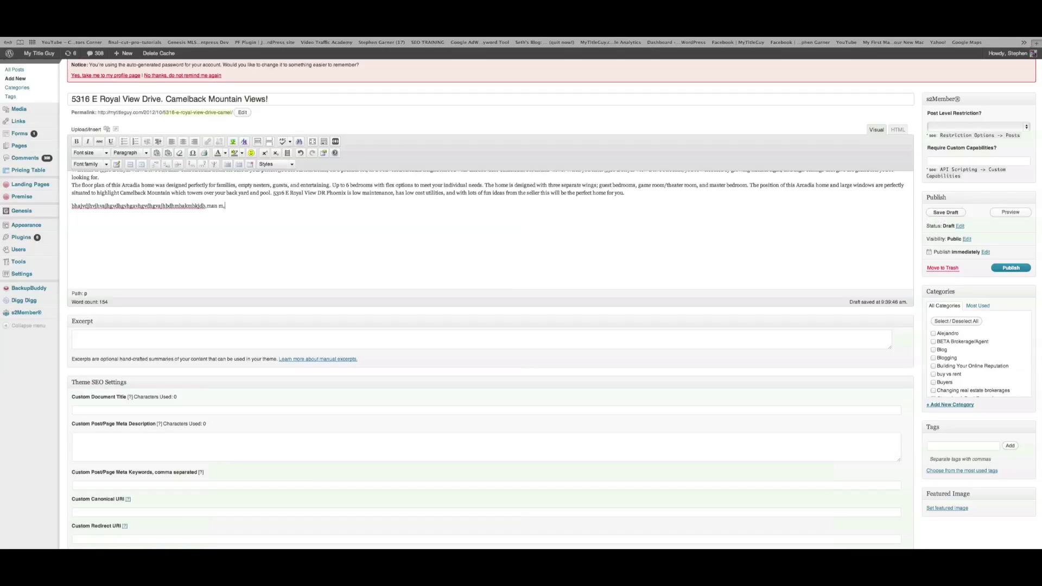
text(bdhjbamnb djhvhdv jhaghjvhgvdgvhvavdhvdv hjav)
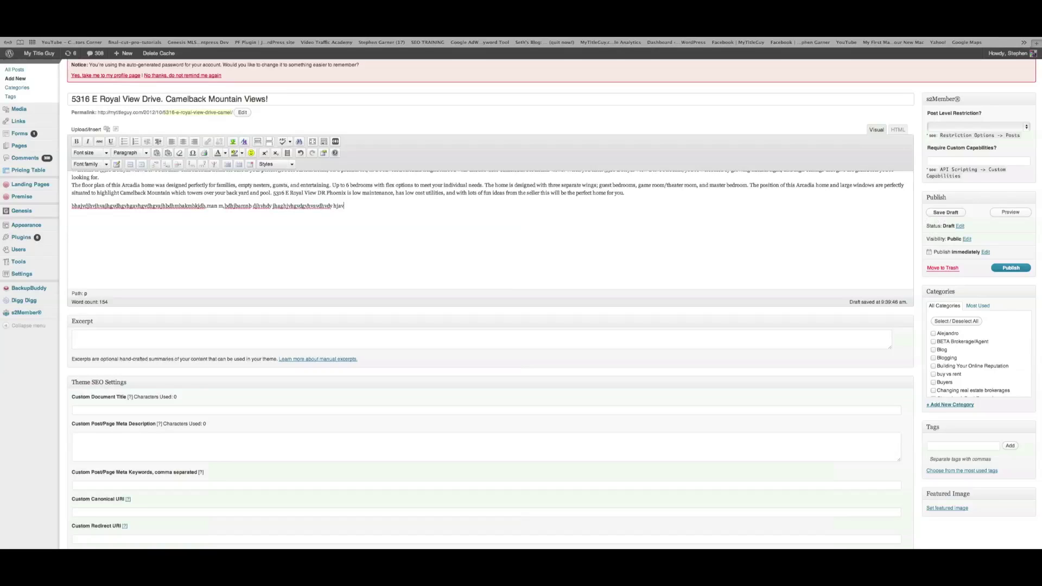
text(jhdvjhavjvdjvdj jhabhbhjdjgdajgdjyg hjajhdg)
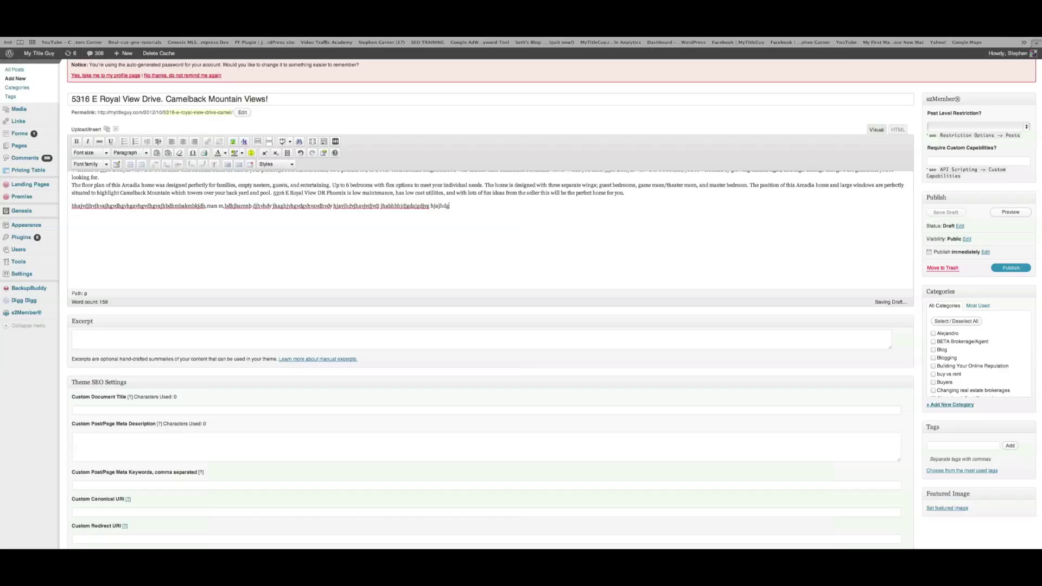
text(ajhdjhavjhd;lhoi'jewewjfojoifjjfjfjjifj)
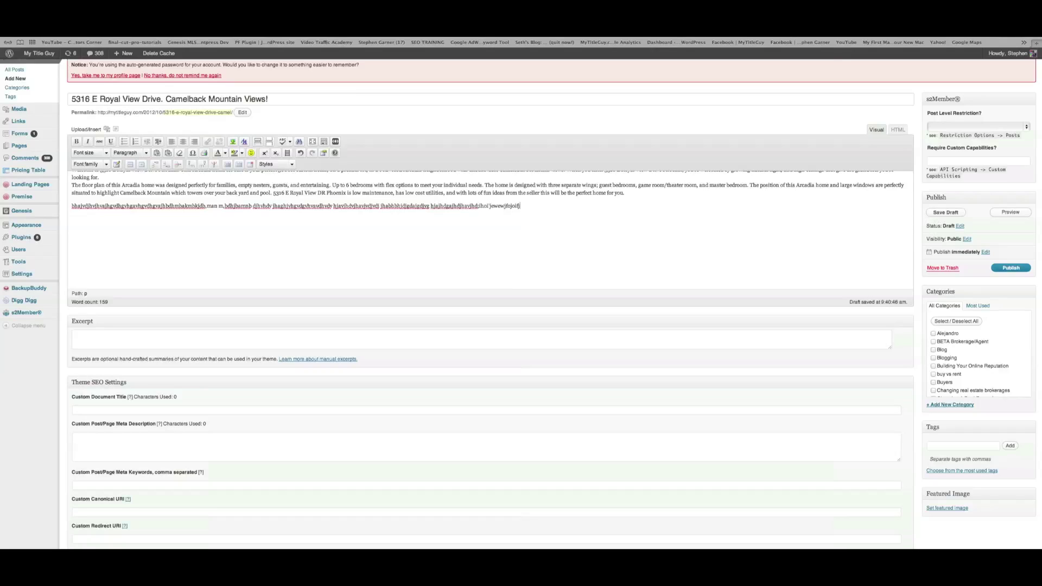
text(fc)
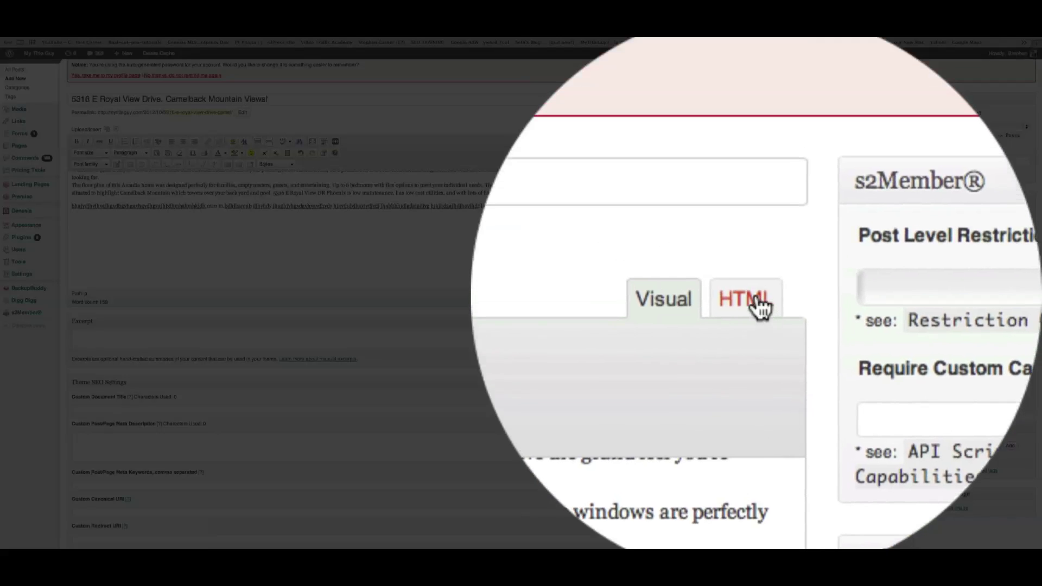
In the HTML view, insert two <br/> line breaks between the description and the filler line
click(757, 302)
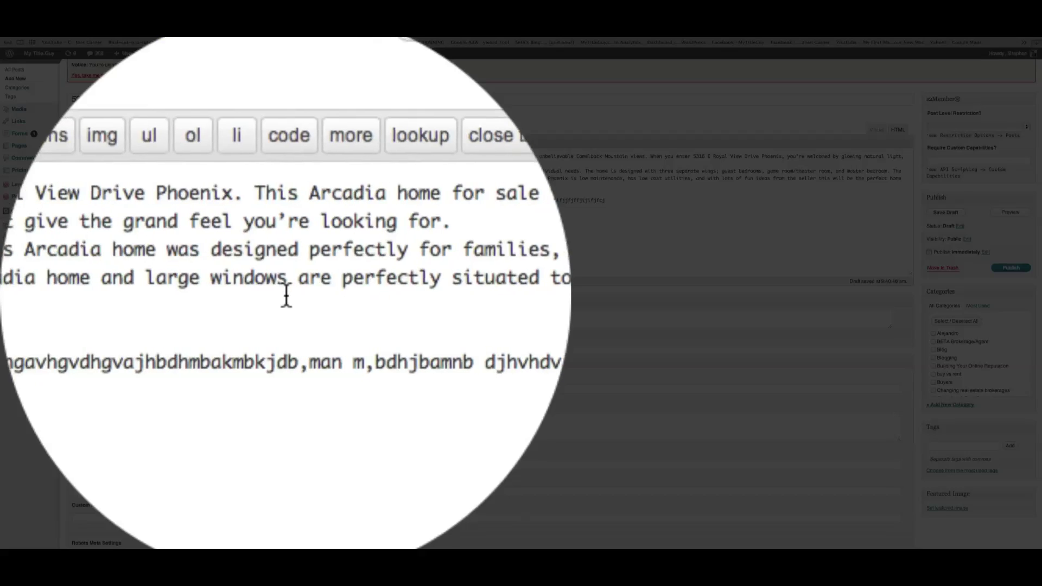
key(Return)
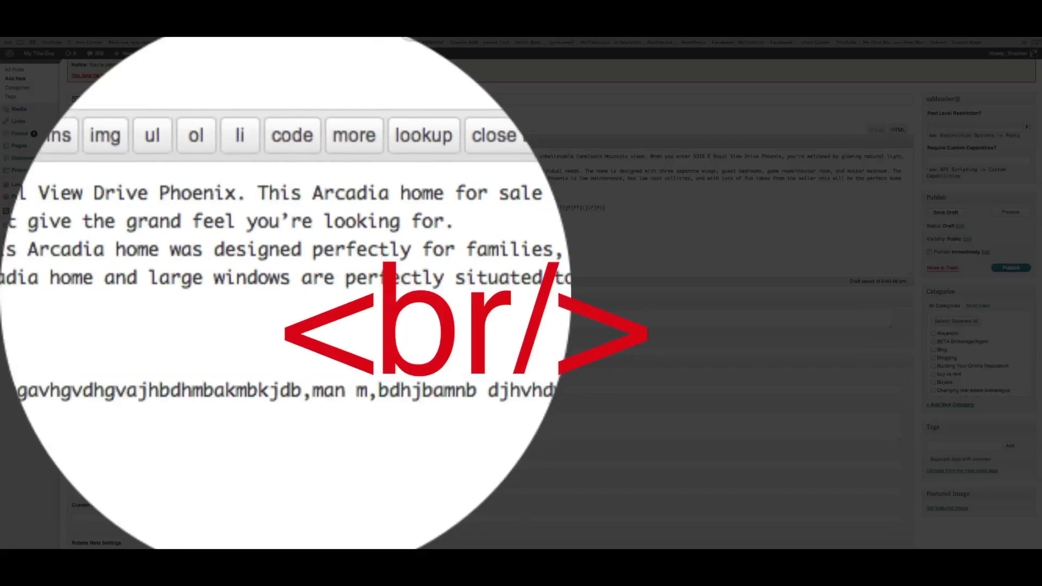
key(Return)
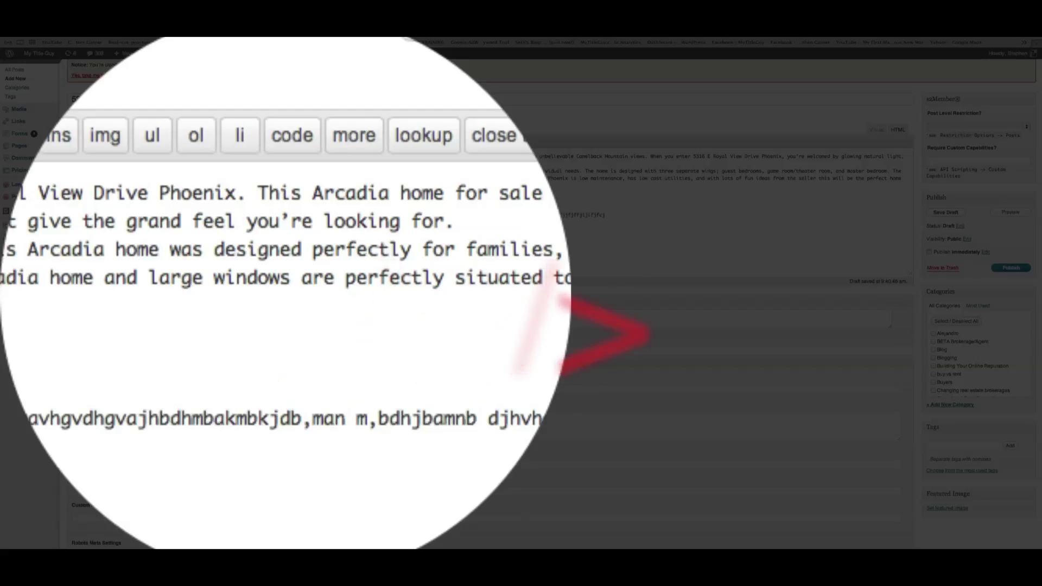
key(Return)
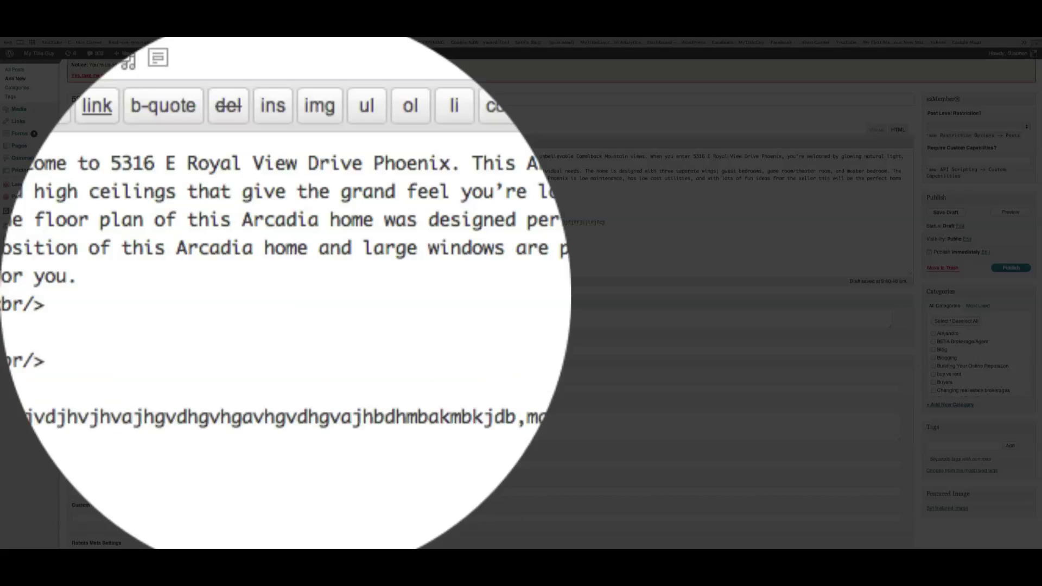
key(F3)
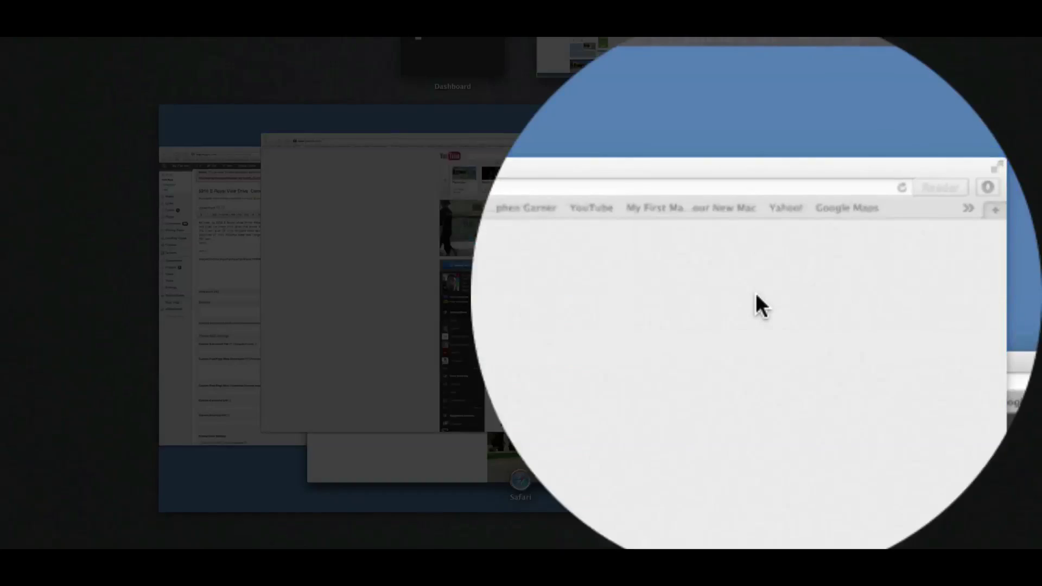
click(756, 291)
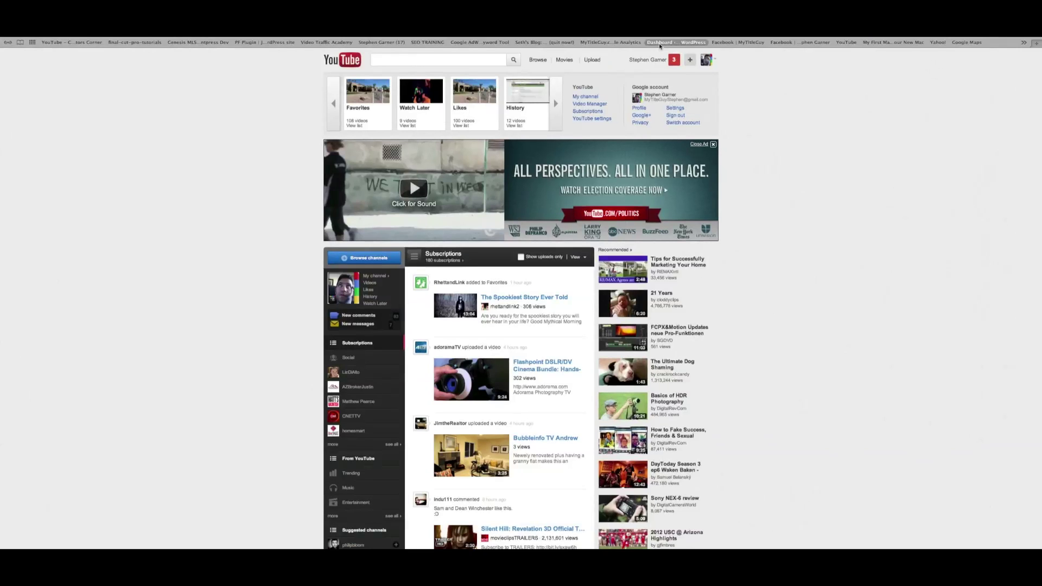
click(590, 104)
scroll(540, 195, down, 4)
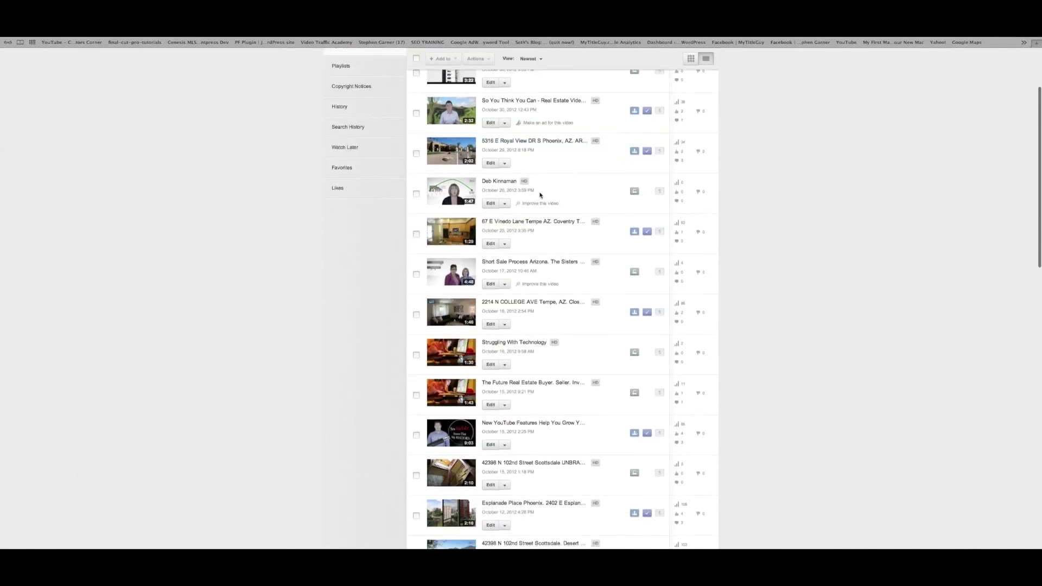
scroll(540, 195, up, 1)
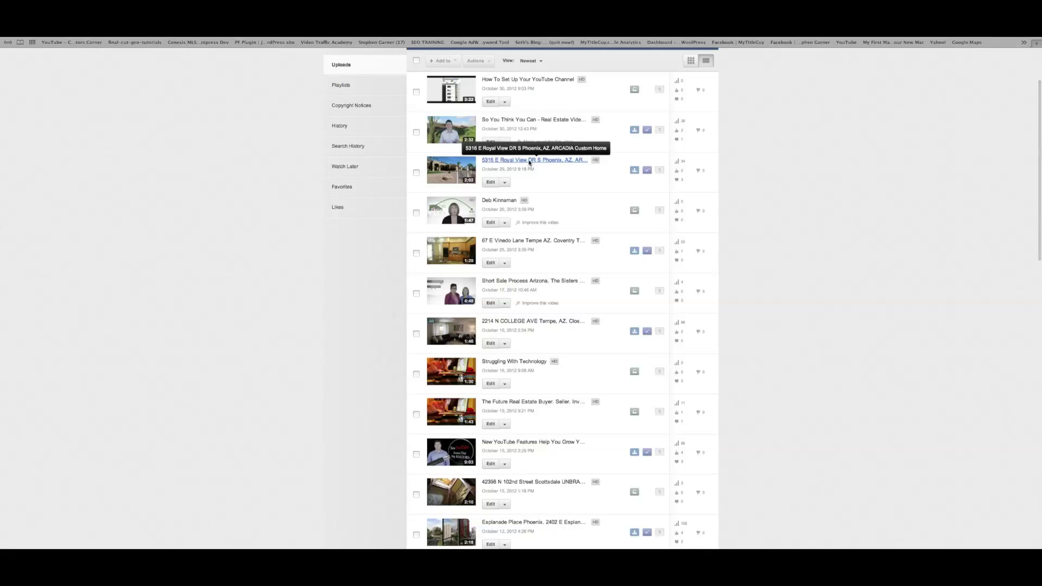
click(529, 161)
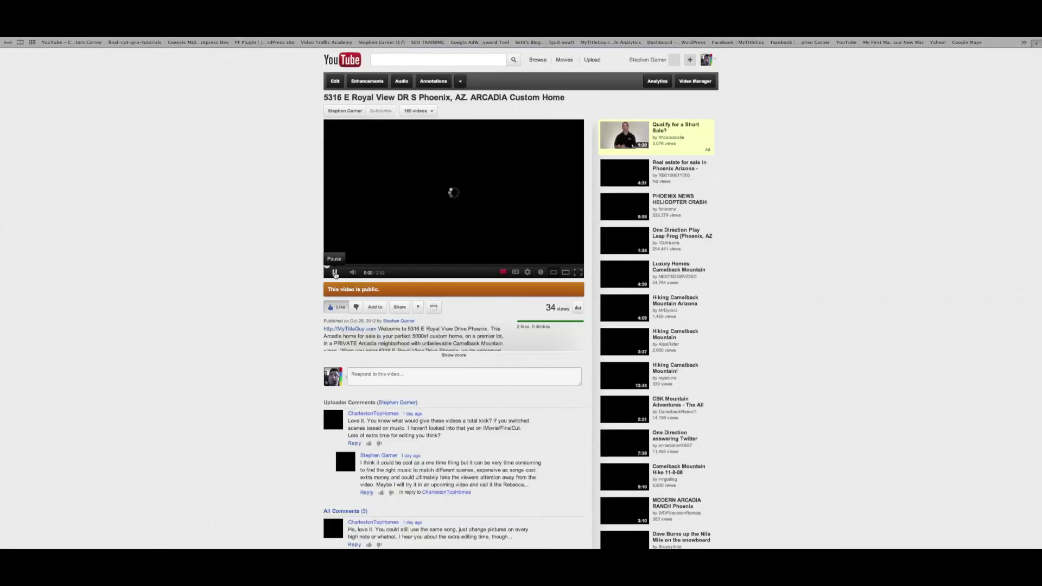
Pause the listing video and bring up its Share > Embed code
click(335, 273)
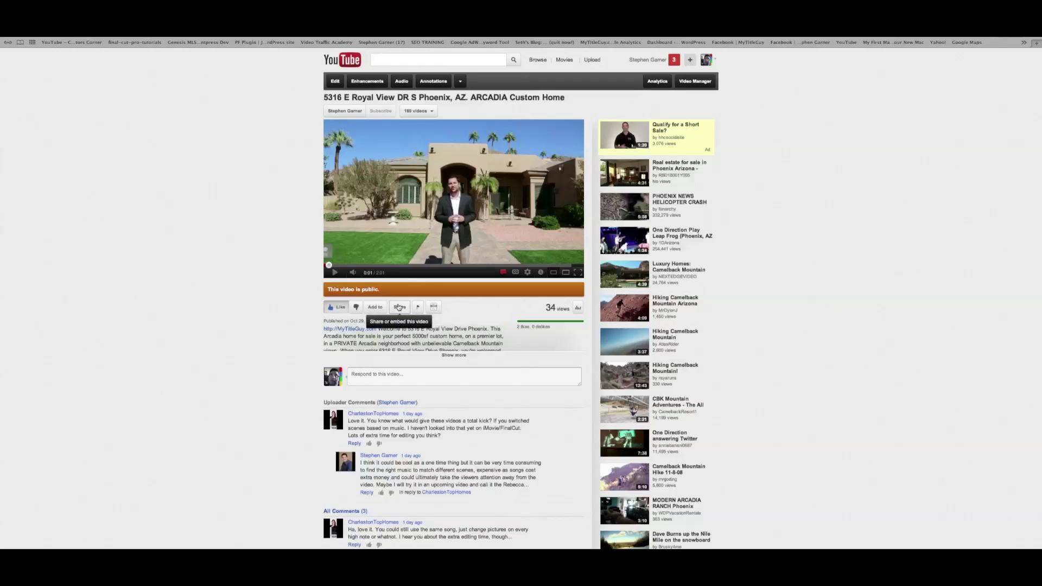
click(398, 307)
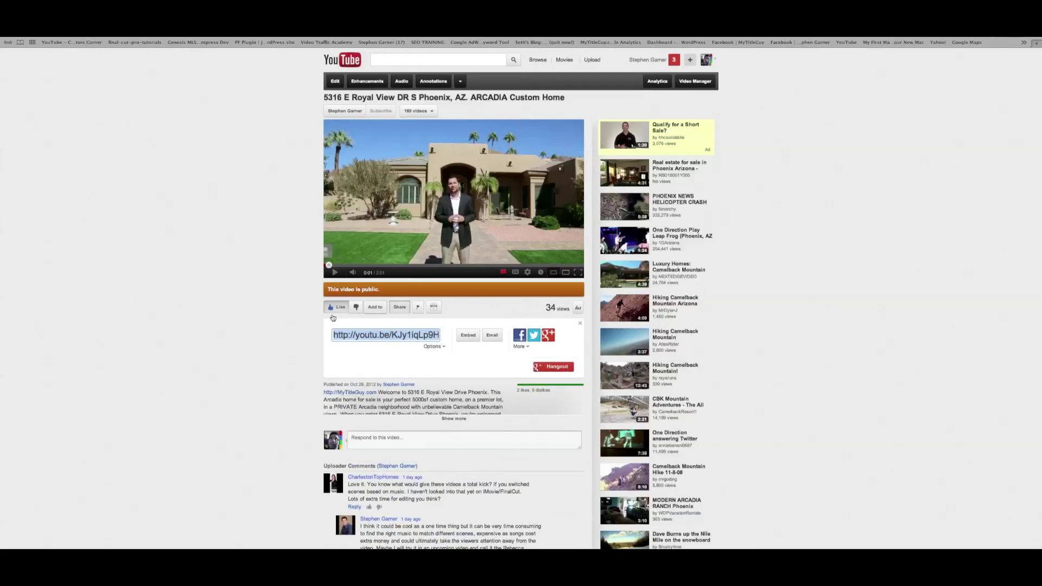
scroll(318, 331, down, 1)
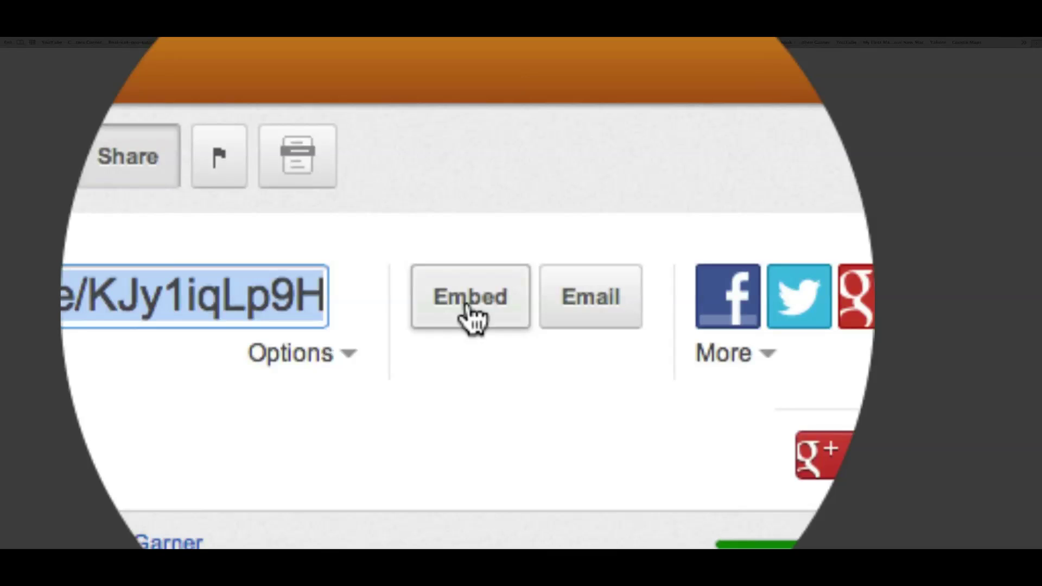
click(470, 304)
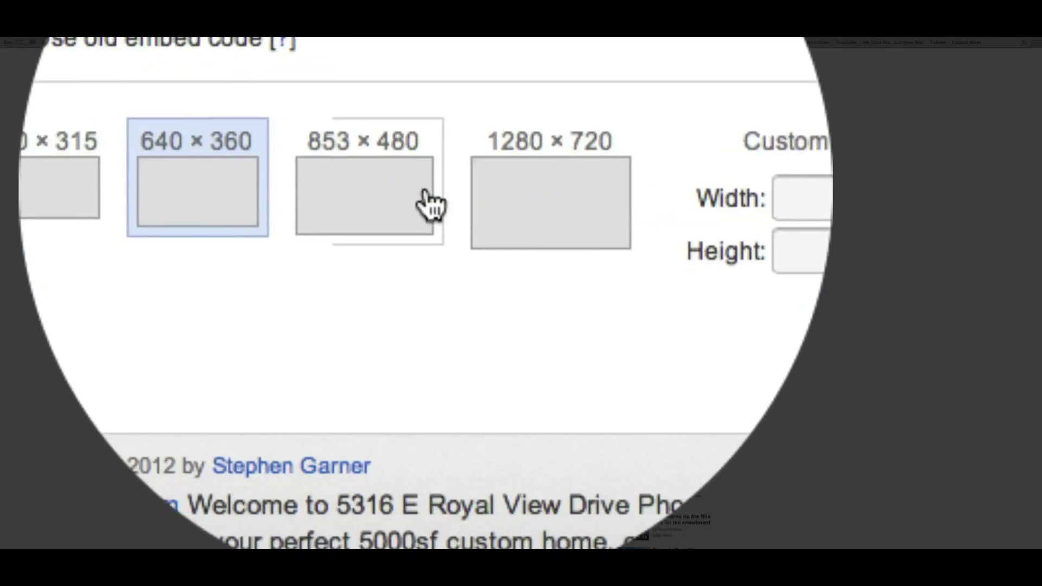
Try the embed size presets and settle on 560 × 315
click(409, 202)
click(407, 191)
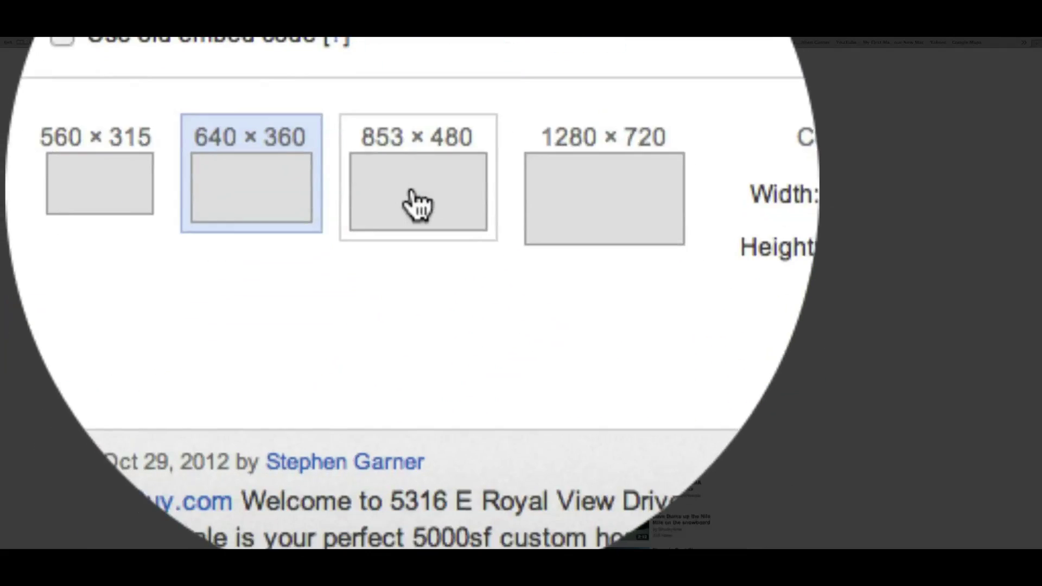
click(416, 205)
click(550, 205)
click(416, 202)
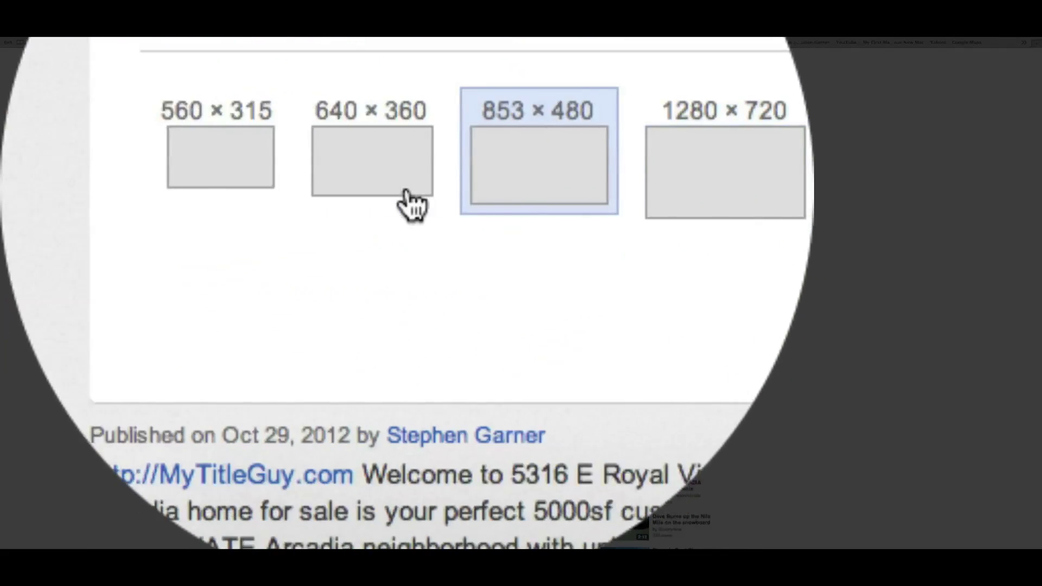
click(240, 191)
click(411, 204)
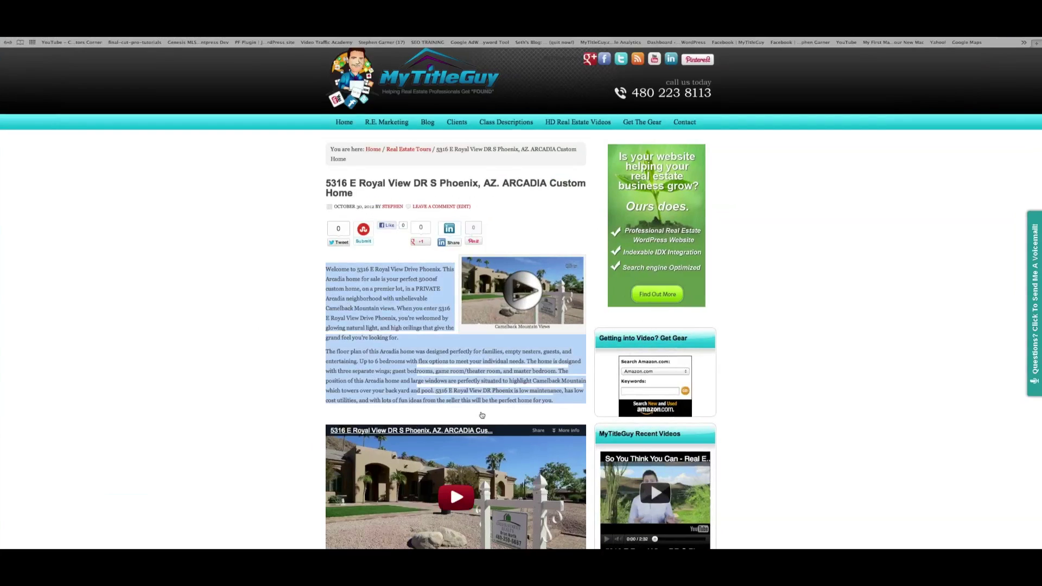
Check the embedded video layout on the MyTitleGuy listing, then return to the YouTube embed options
scroll(482, 415, down, 5)
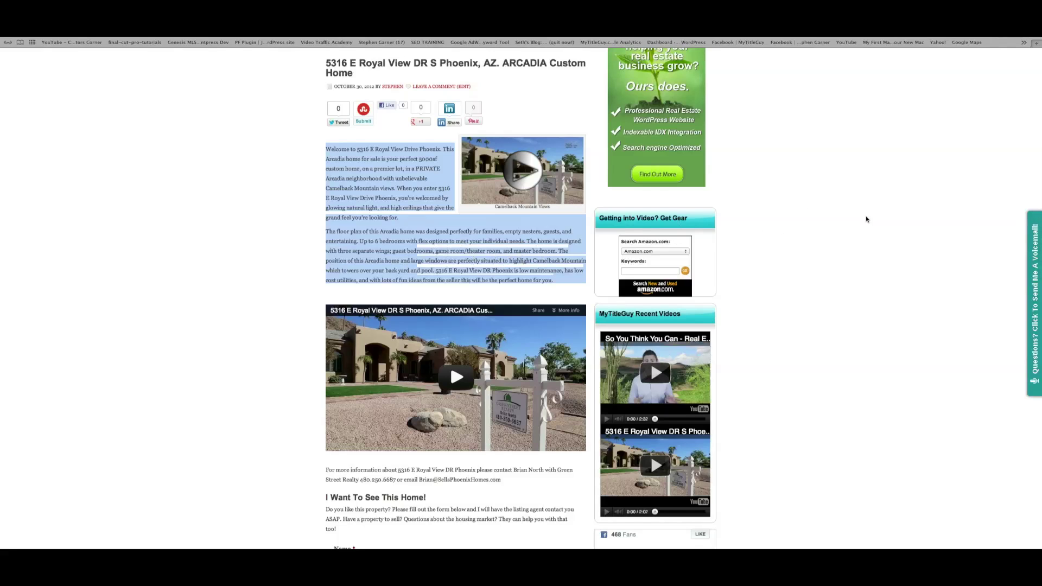
key(ctrl+Up)
click(263, 353)
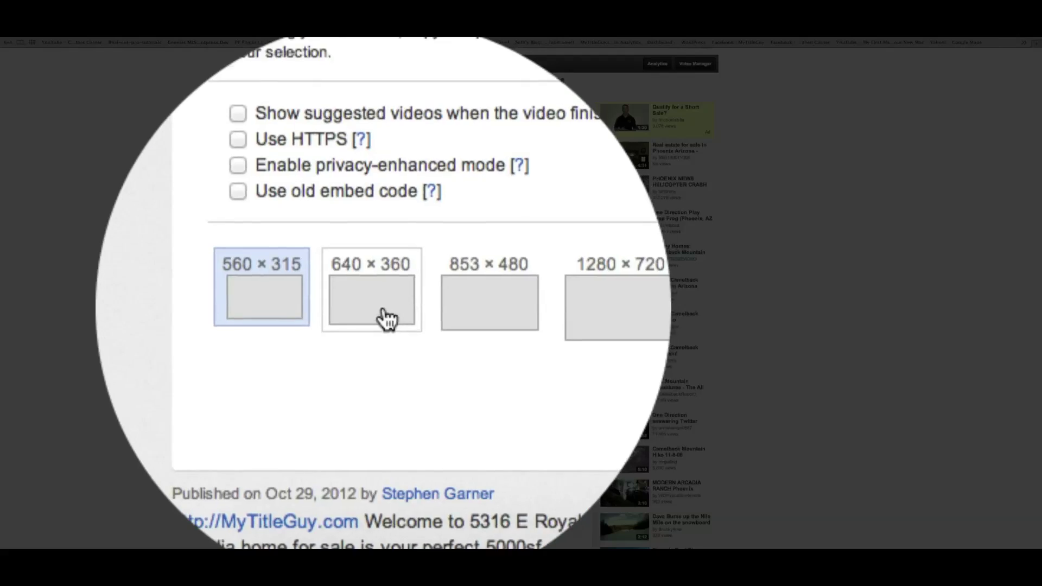
Set the YouTube embed code to 640 × 360 with suggested videos off, and select it for copying
click(387, 318)
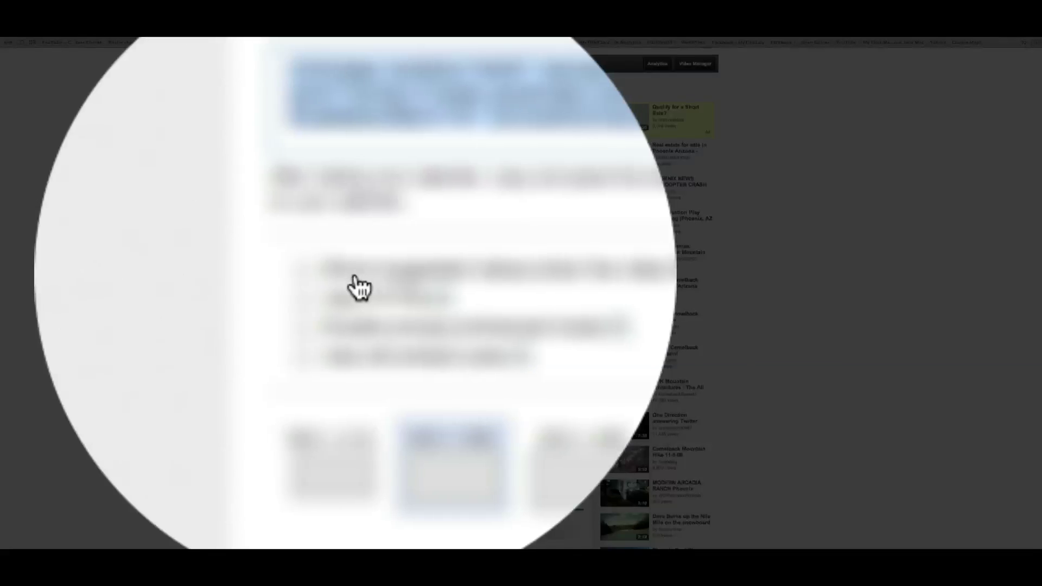
click(342, 273)
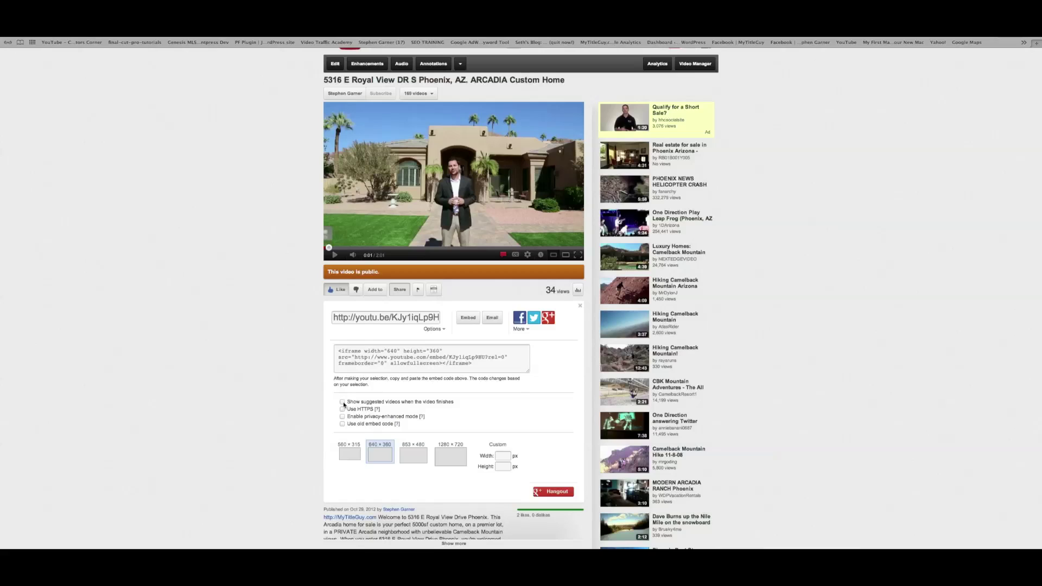
click(457, 354)
key(super+c)
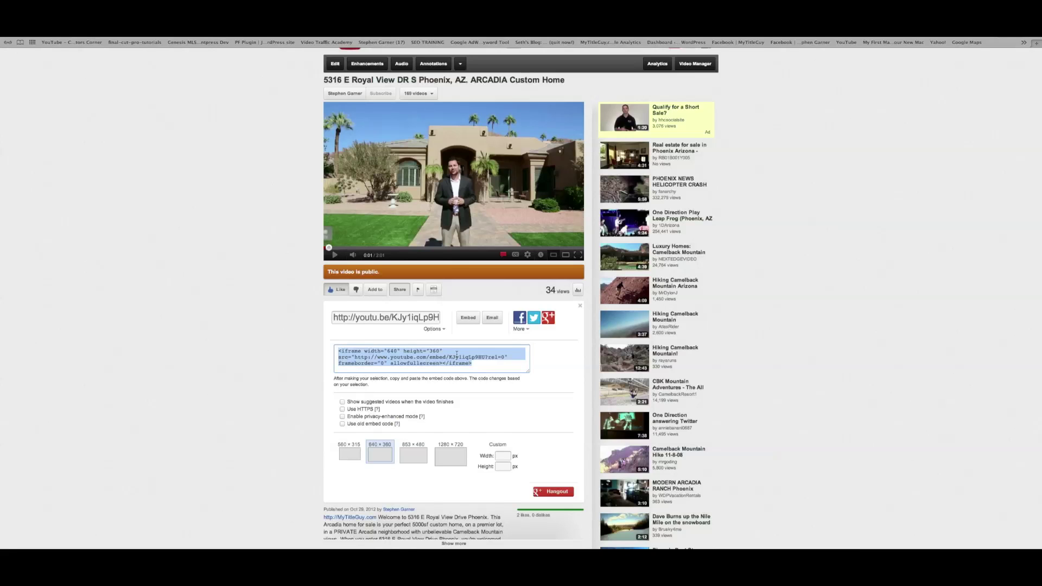
Switch back to the MyTitleGuy WordPress window through Mission Control
key(ctrl+Up)
click(256, 249)
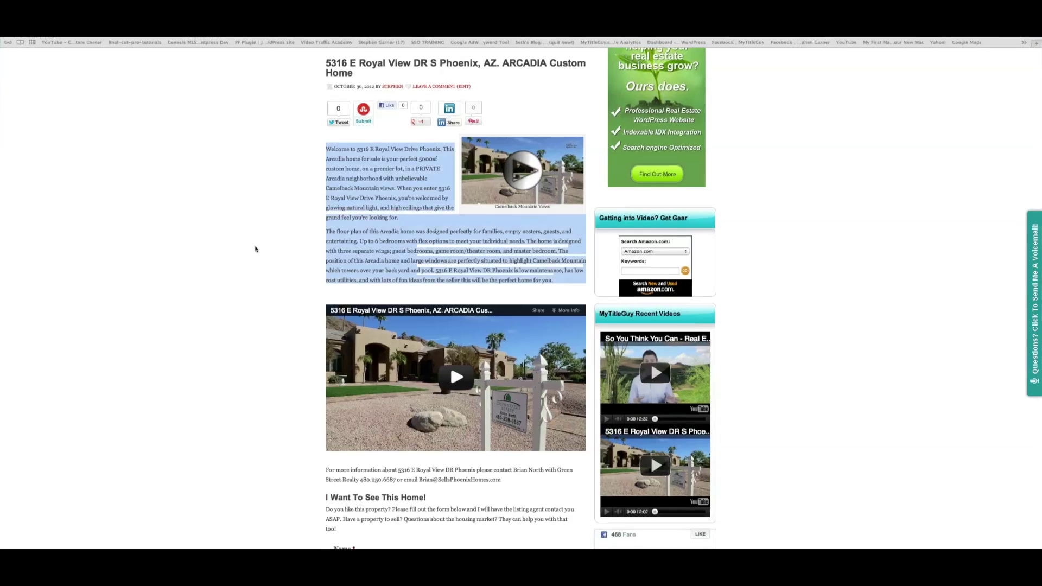
key(ctrl+Up)
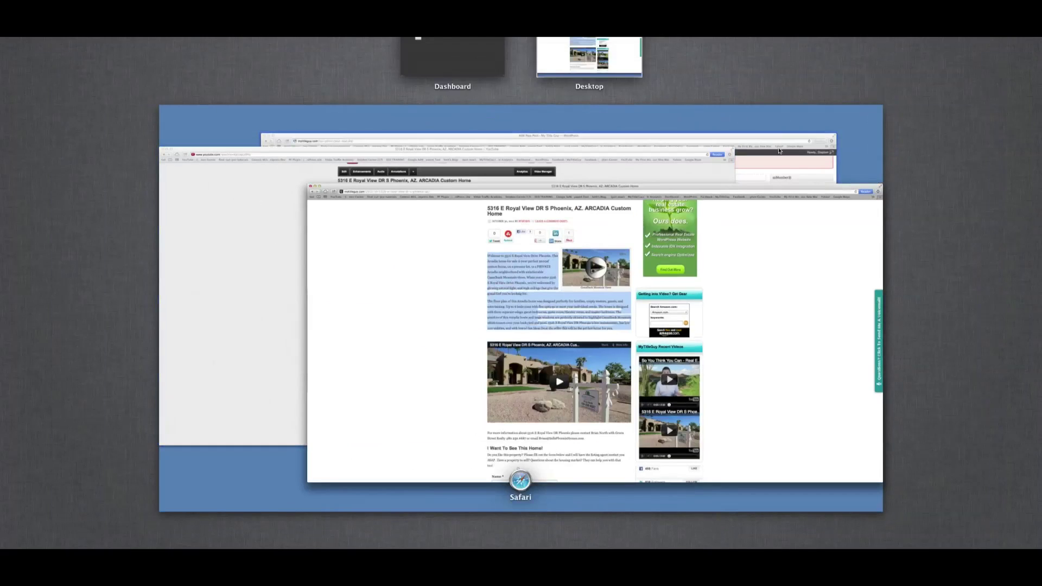
Paste the 640 × 360 YouTube iframe between the <br/> tags below the Arcadia description
click(780, 150)
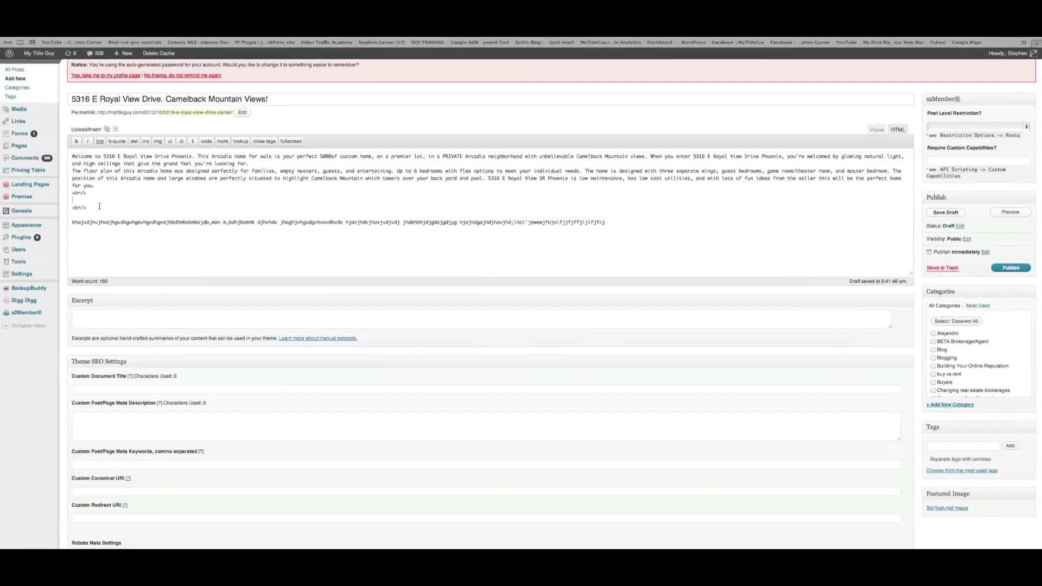
key(super+v)
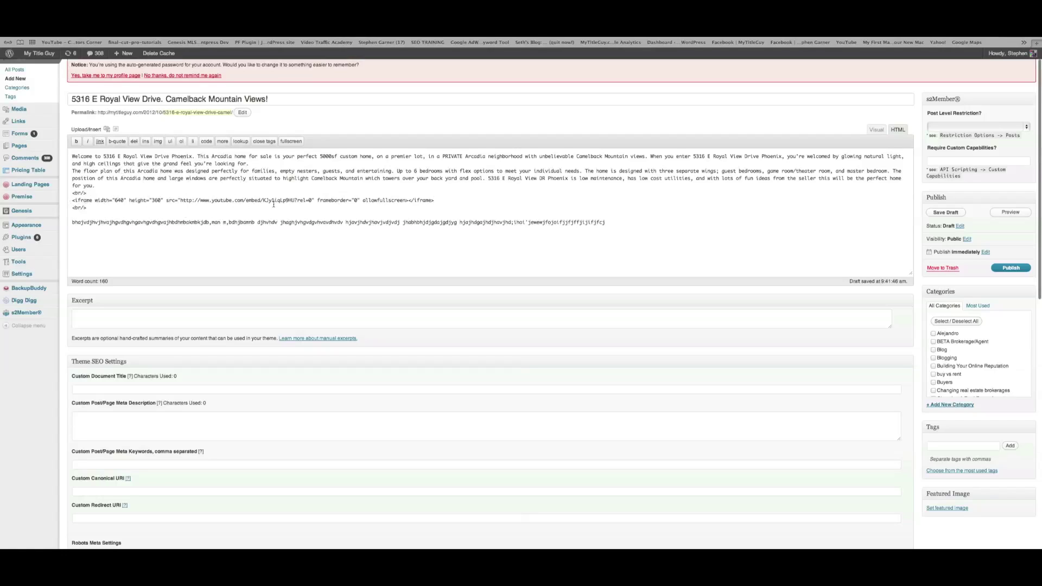
key(Return)
key(Return)
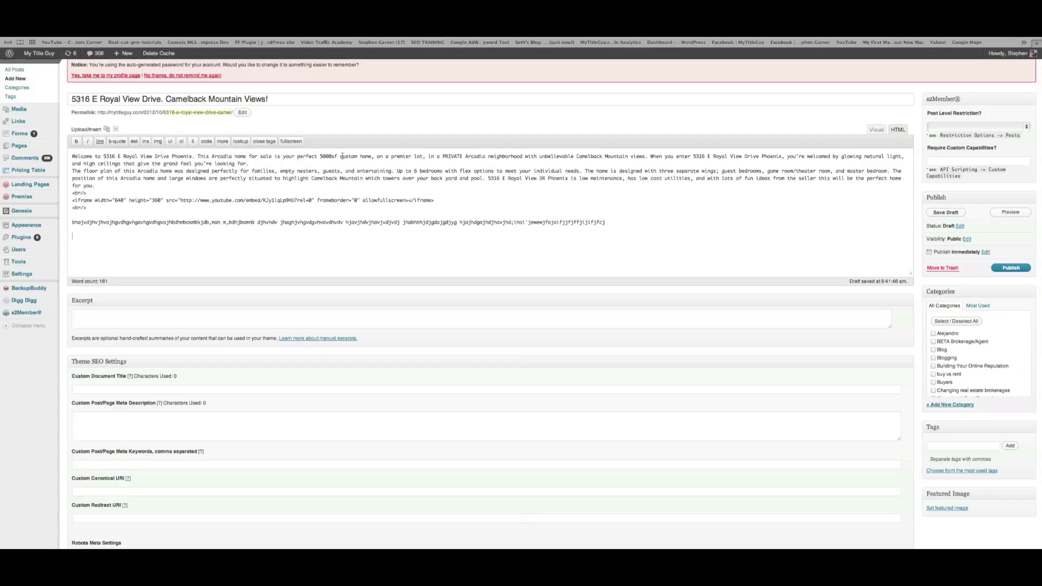
click(116, 130)
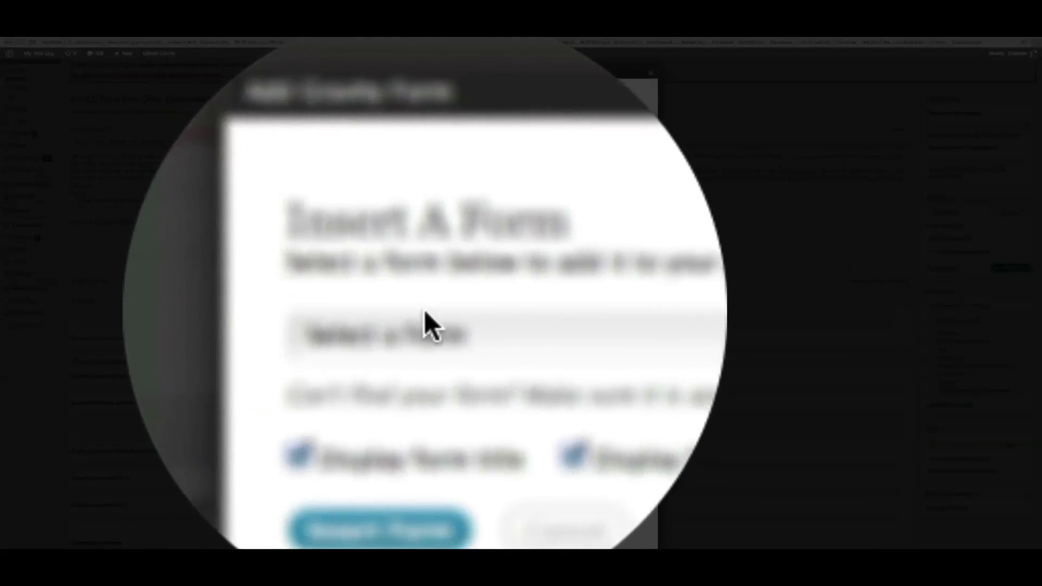
Insert the 'Need Help With My Real Estate Marketing' Gravity Forms shortcode (id 7) at the post's end
click(424, 312)
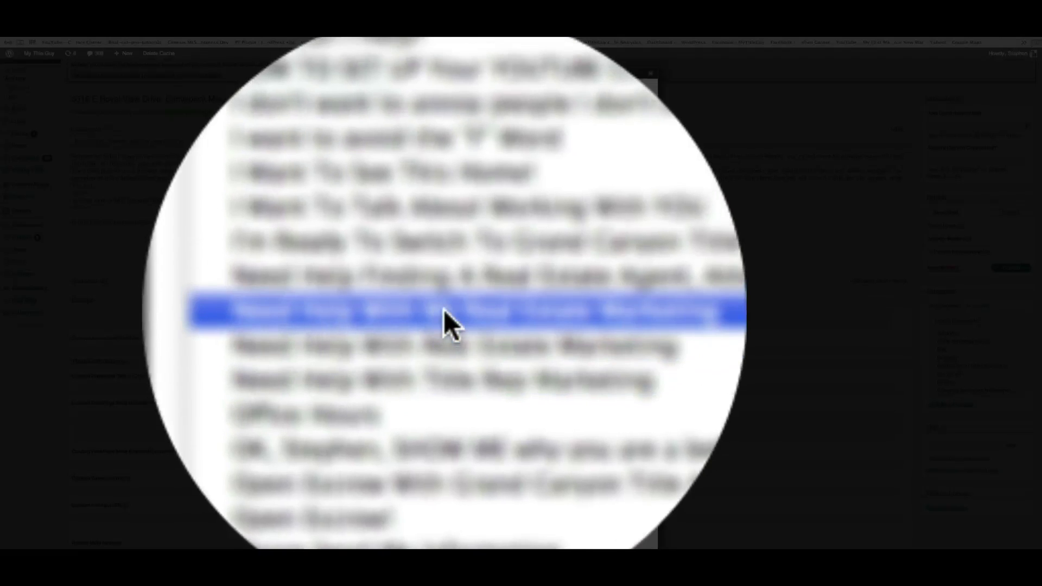
click(444, 310)
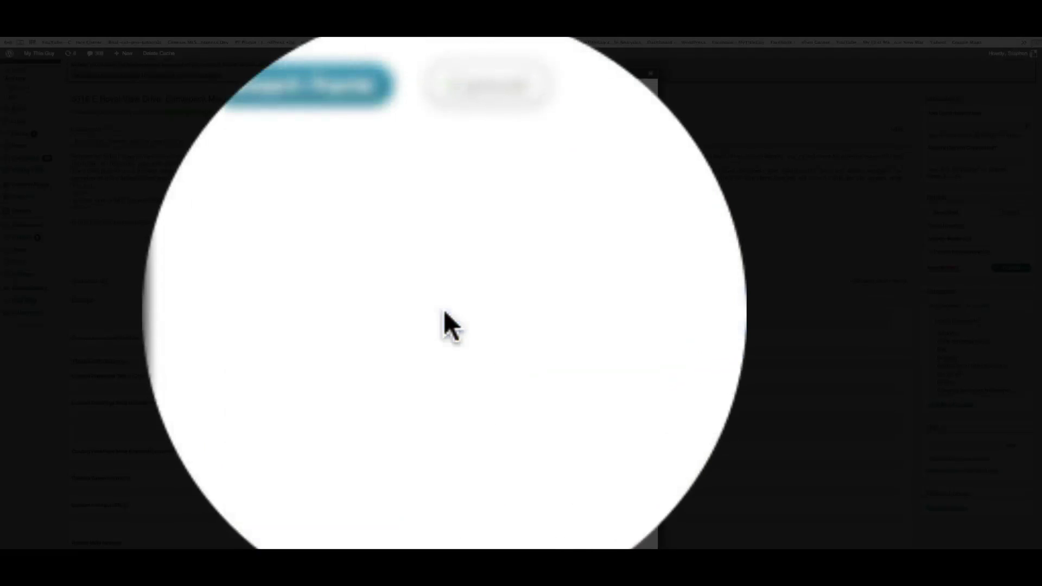
click(269, 228)
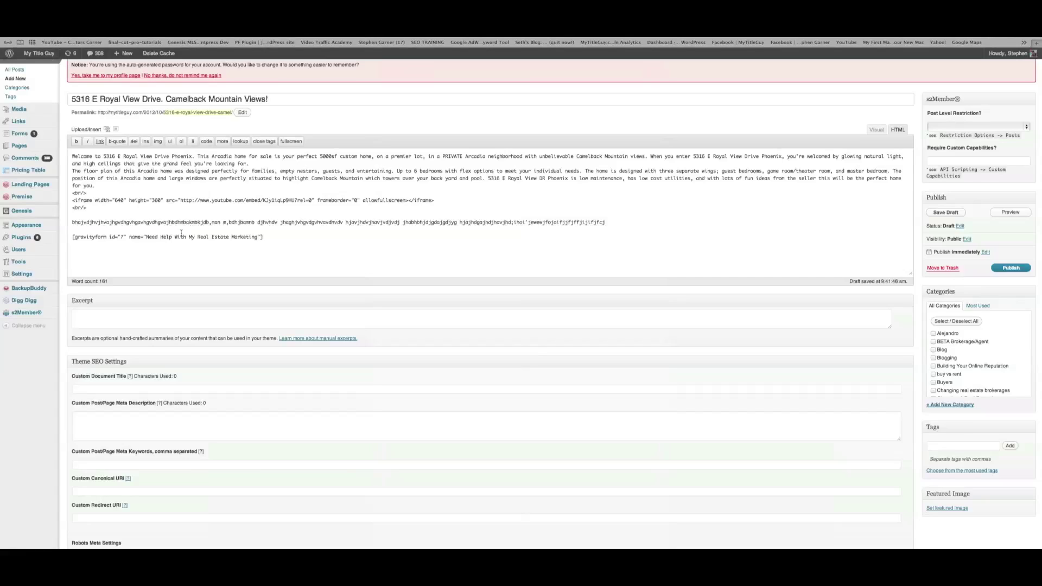
click(203, 323)
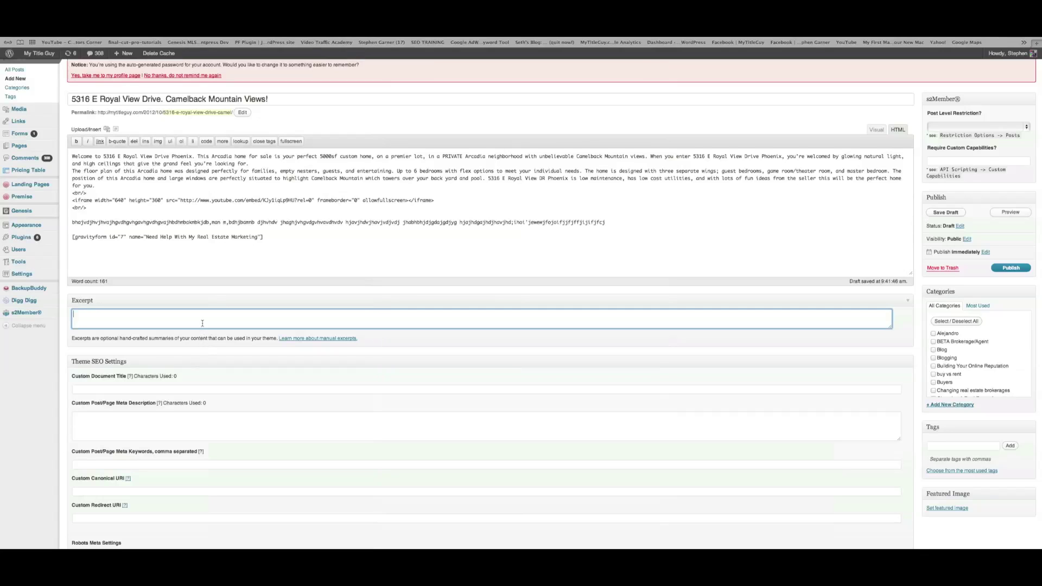
Save the listing post as a draft and open its preview on the MyTitleGuy site
scroll(174, 374, down, 1)
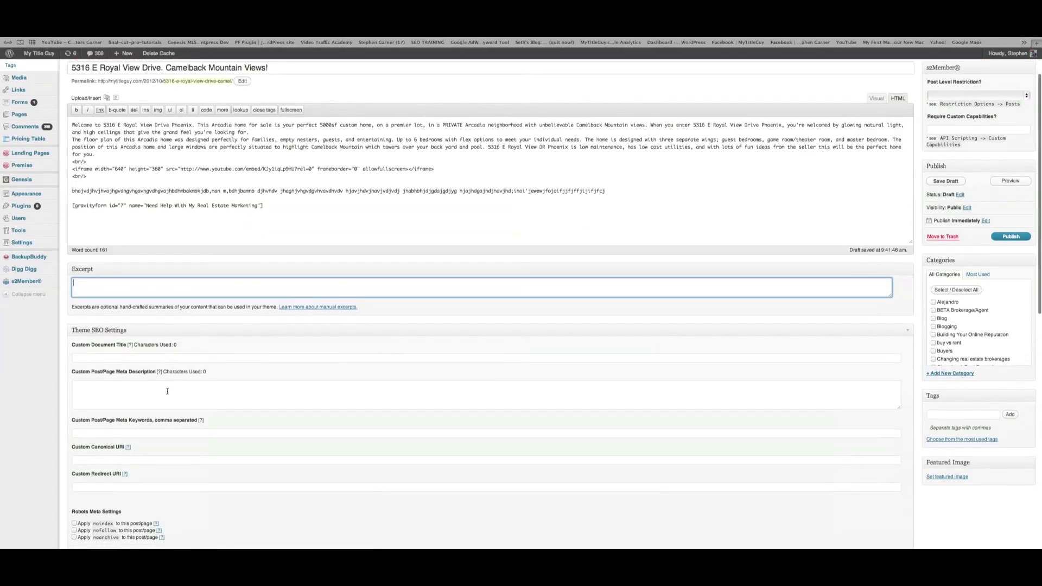
scroll(182, 391, up, 2)
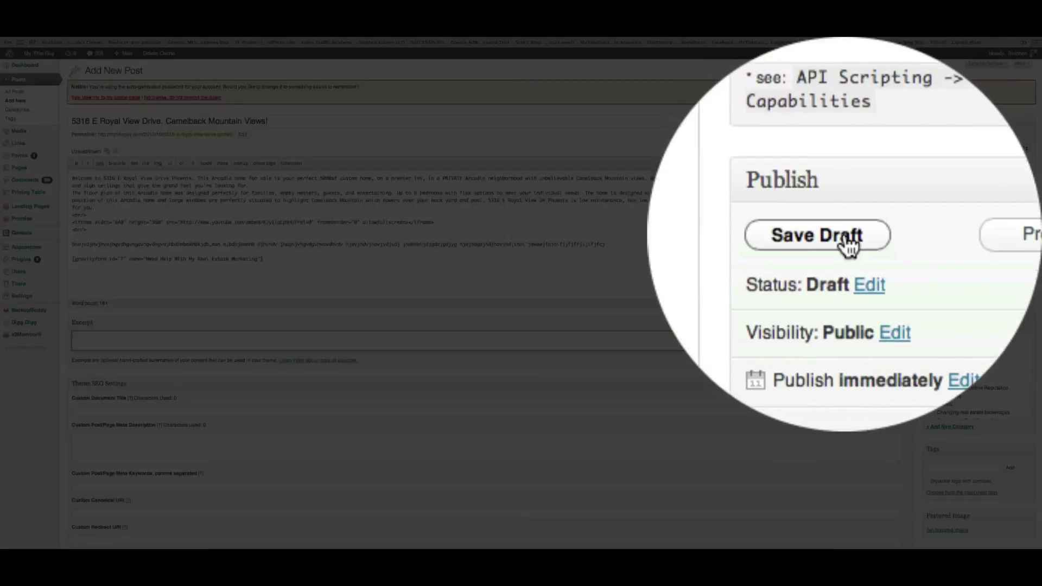
click(848, 247)
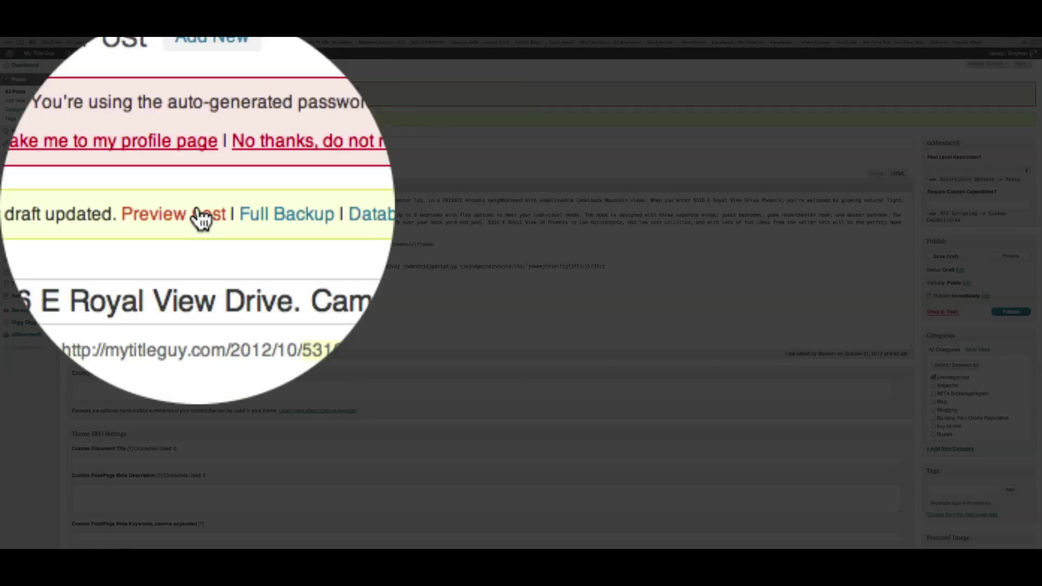
click(201, 217)
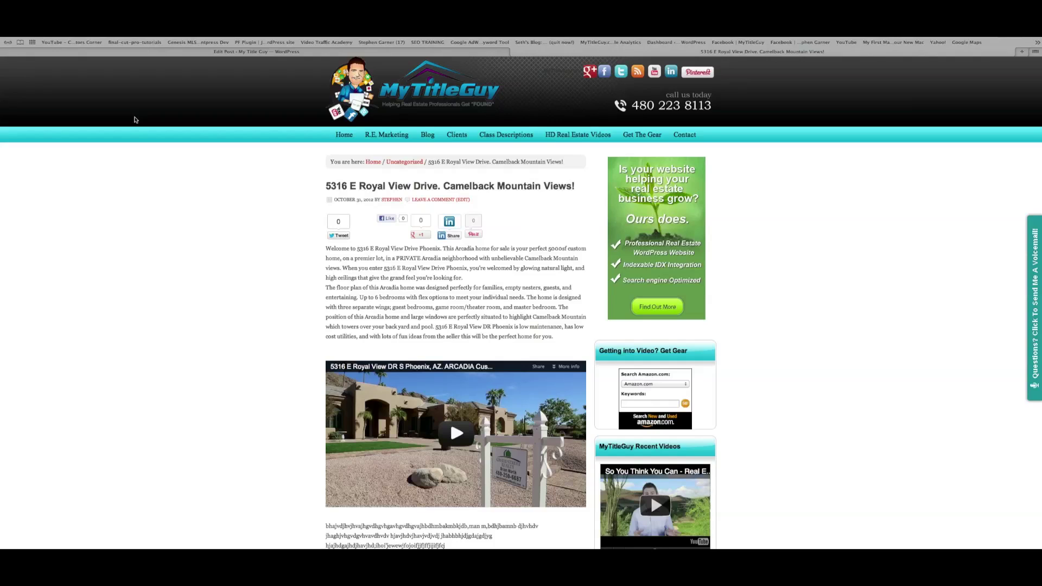
Scroll the preview to check the contact form, then briefly play and pause the embedded property video
scroll(395, 256, down, 5)
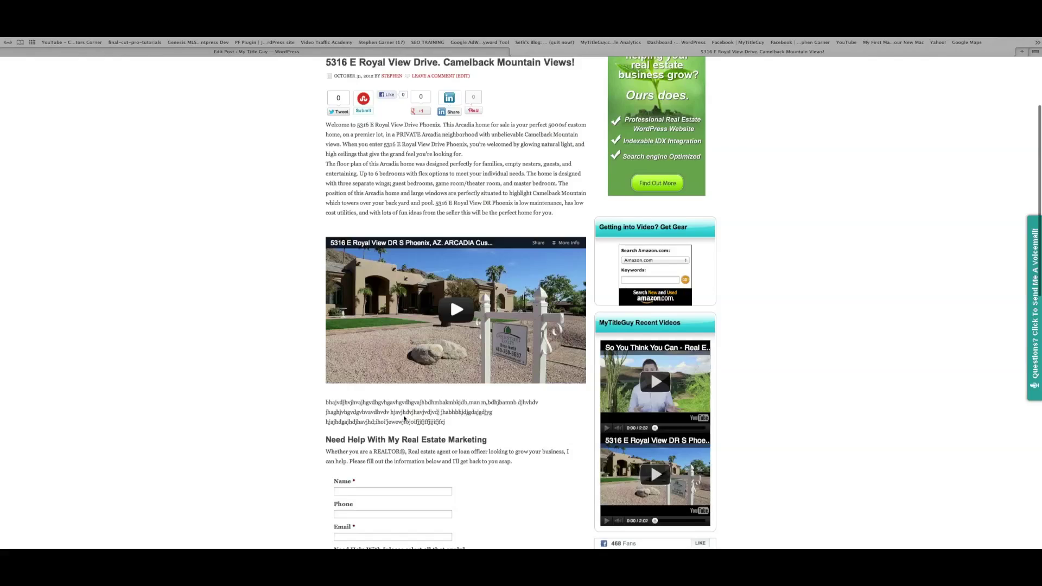
scroll(423, 419, down, 6)
scroll(423, 420, down, 2)
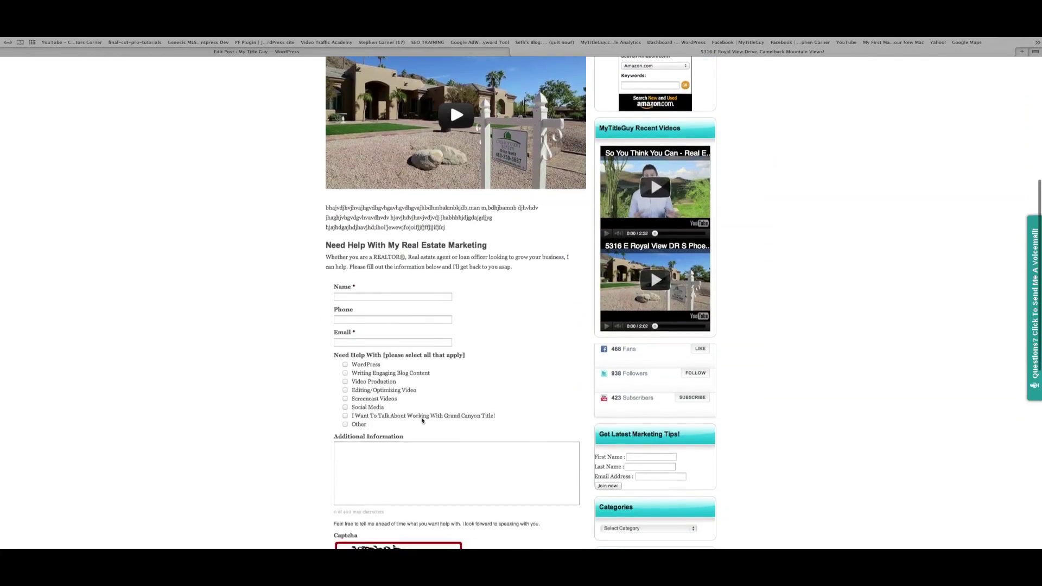
scroll(434, 353, up, 8)
click(454, 333)
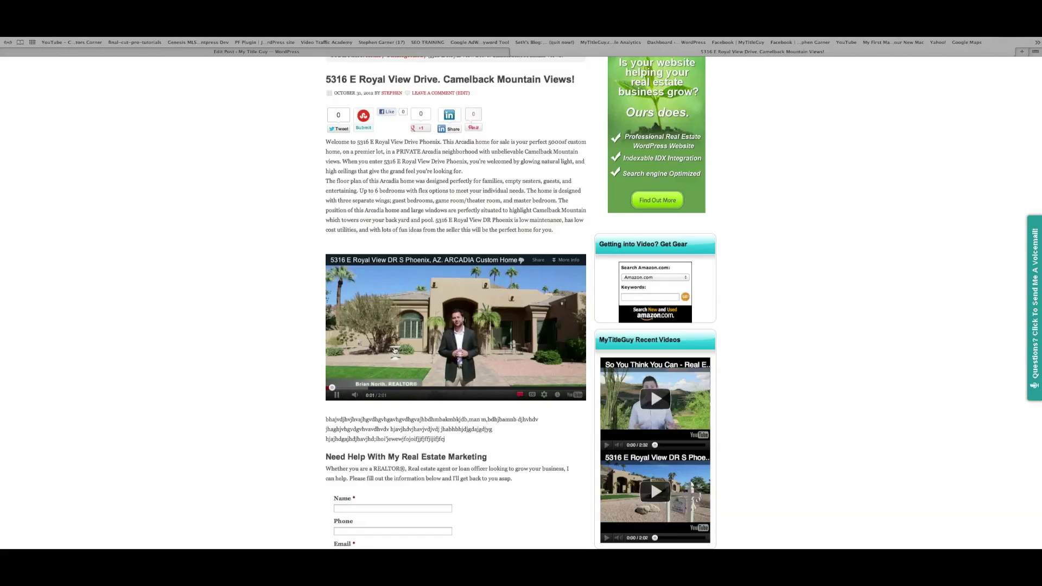
click(334, 396)
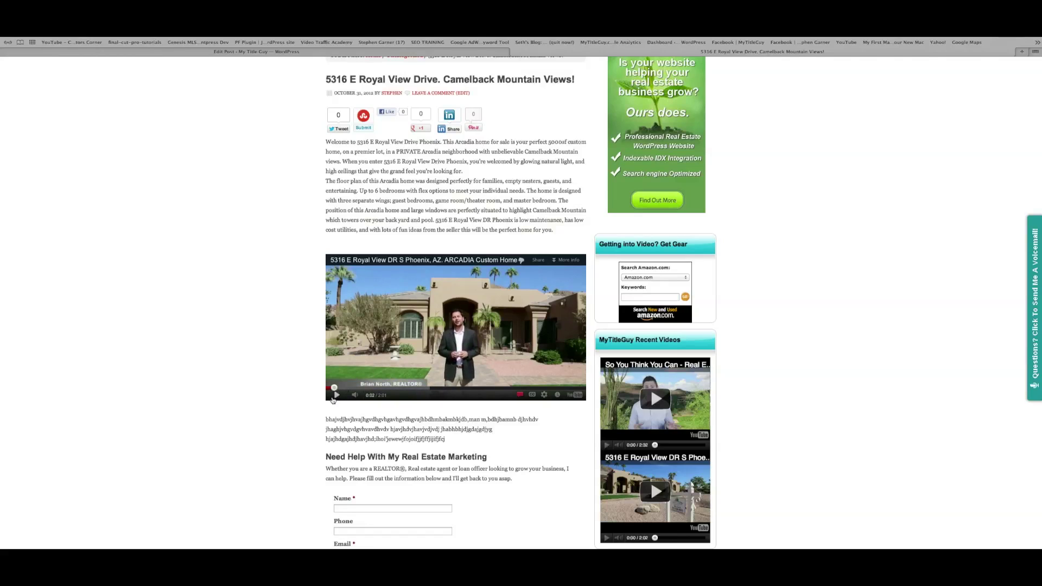